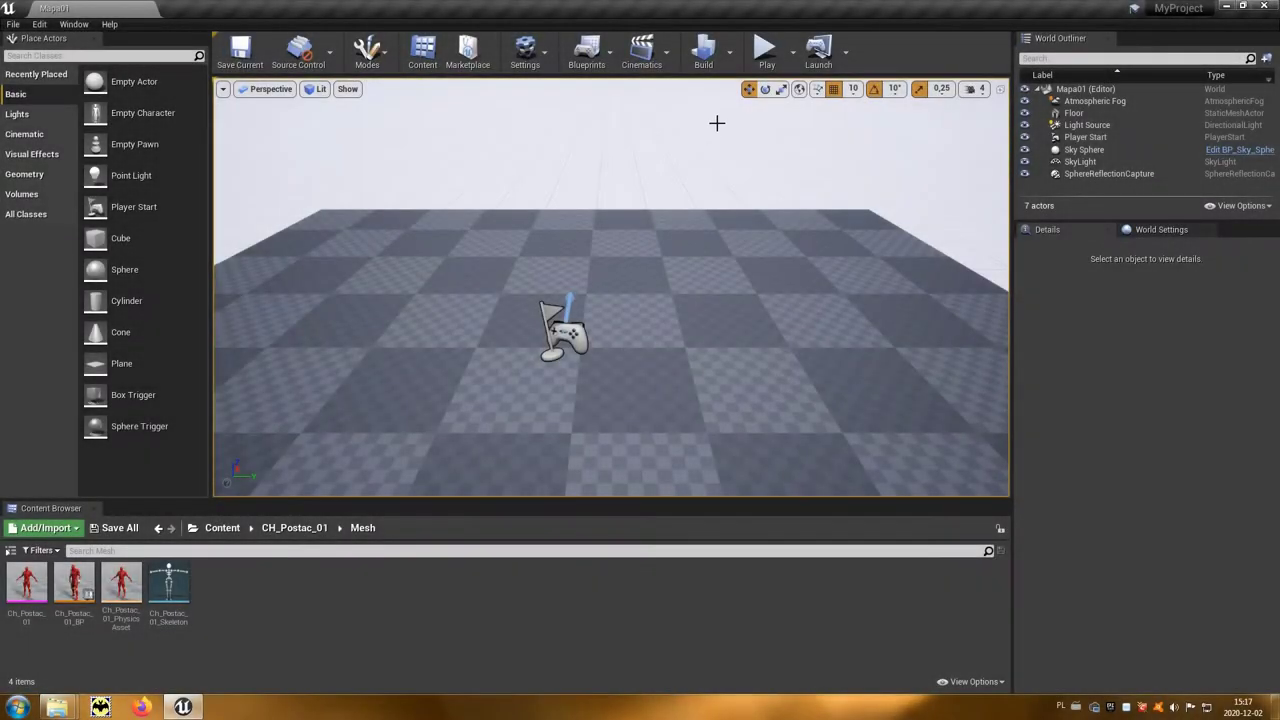
Step: Briefly play-test the level, then open the Ch_Postac_01_BP animation blueprint
{"action": "left_click", "coordinate": [768, 55]}
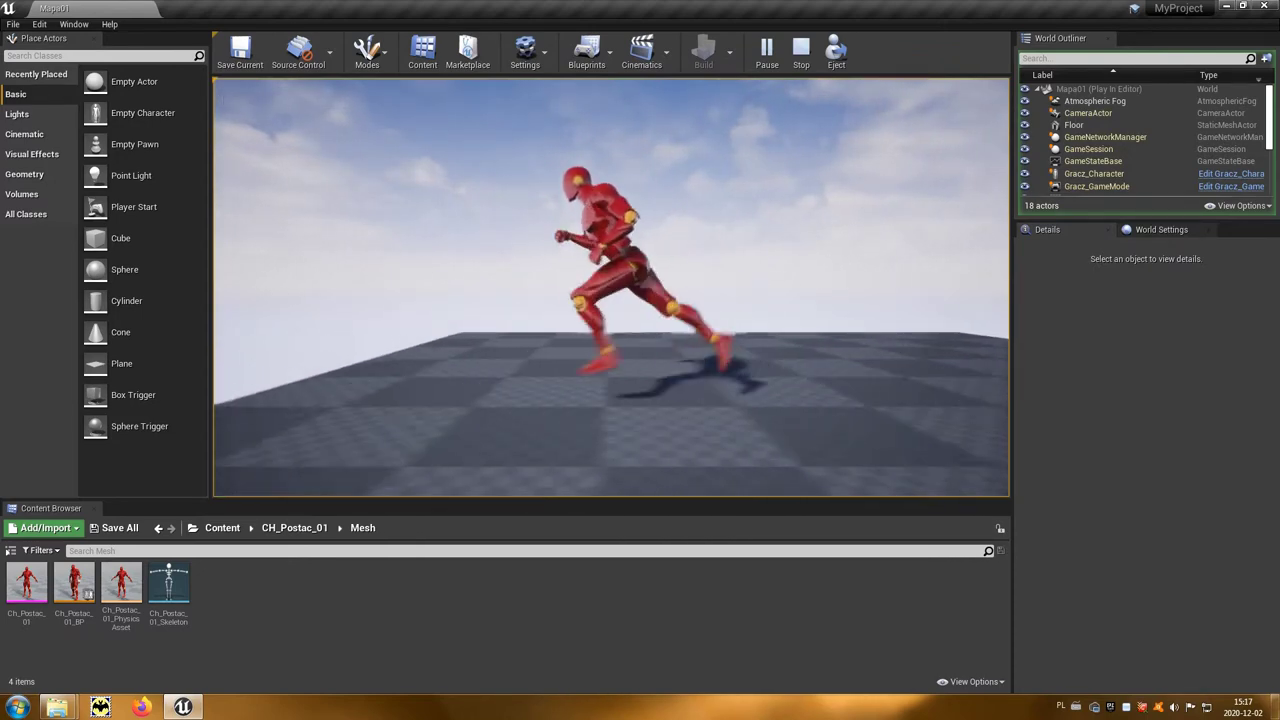
{"action": "key", "text": "Escape"}
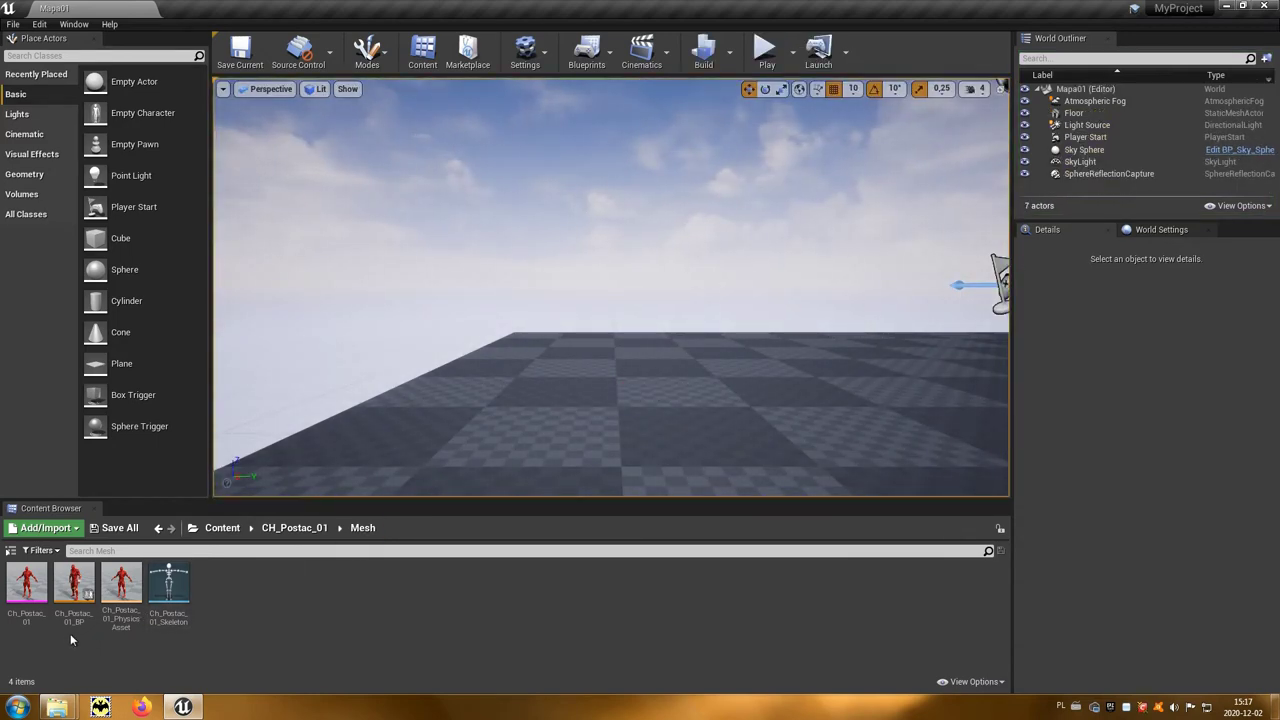
{"action": "double_click", "coordinate": [74, 594]}
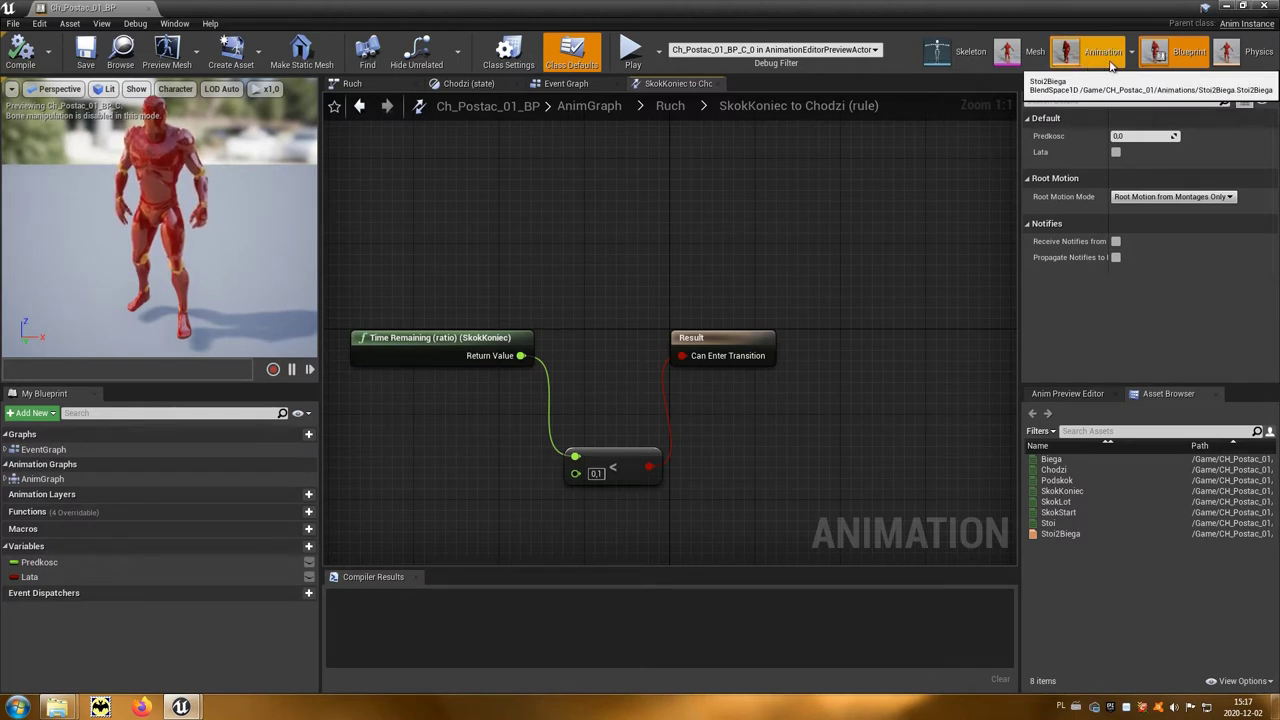
Step: Open the Stoi2Biega blend space, set its Predkosc axis maximum to 300, and close it
{"action": "left_click", "coordinate": [1131, 64]}
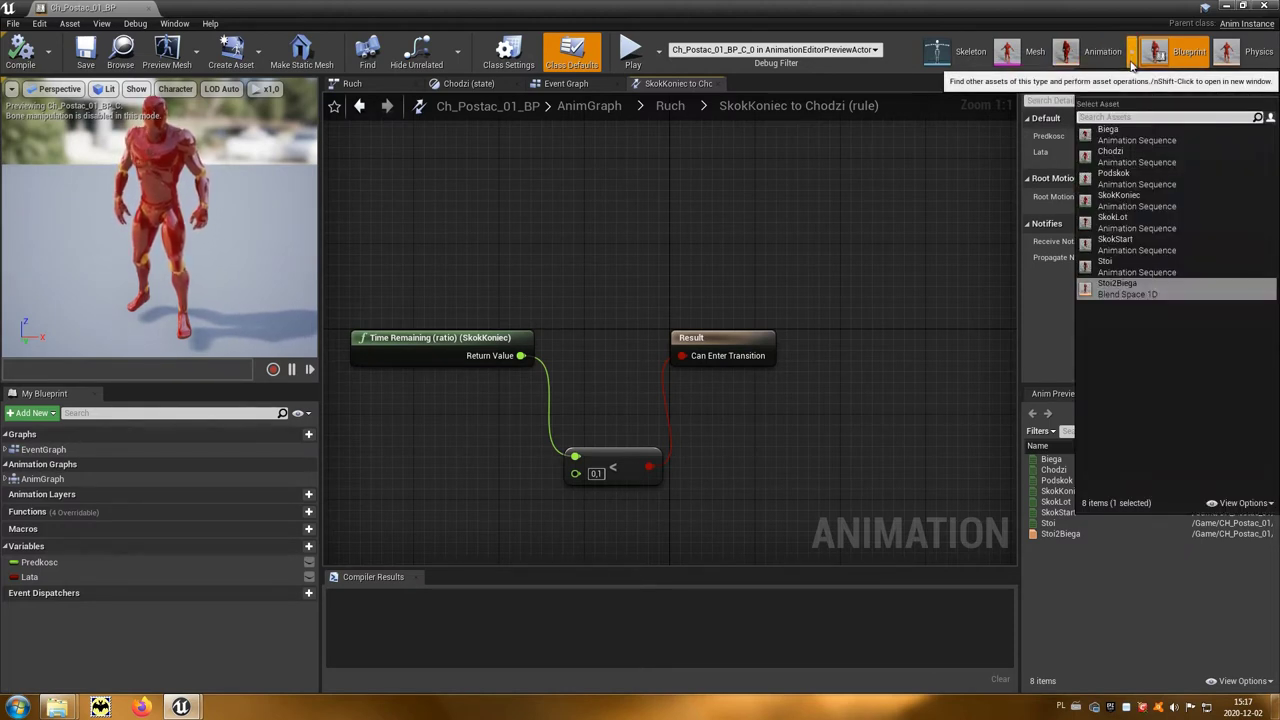
{"action": "left_click", "coordinate": [1128, 290]}
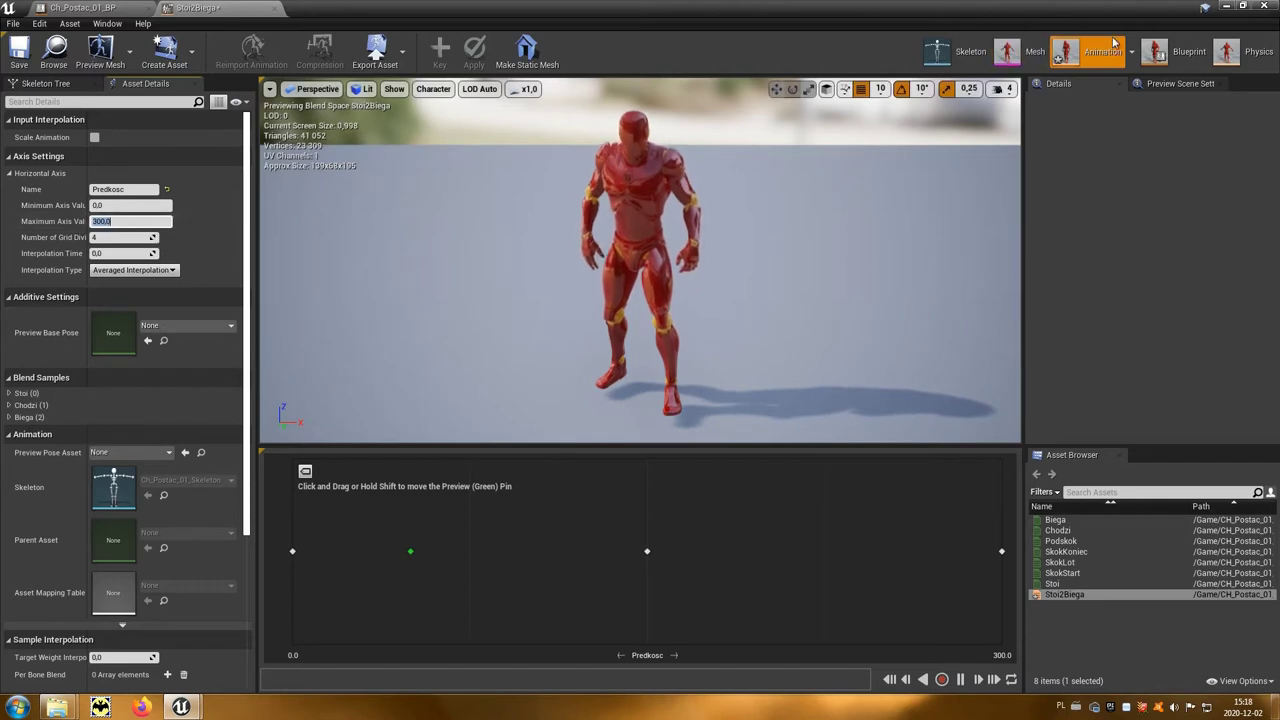
{"action": "left_click", "coordinate": [1270, 9]}
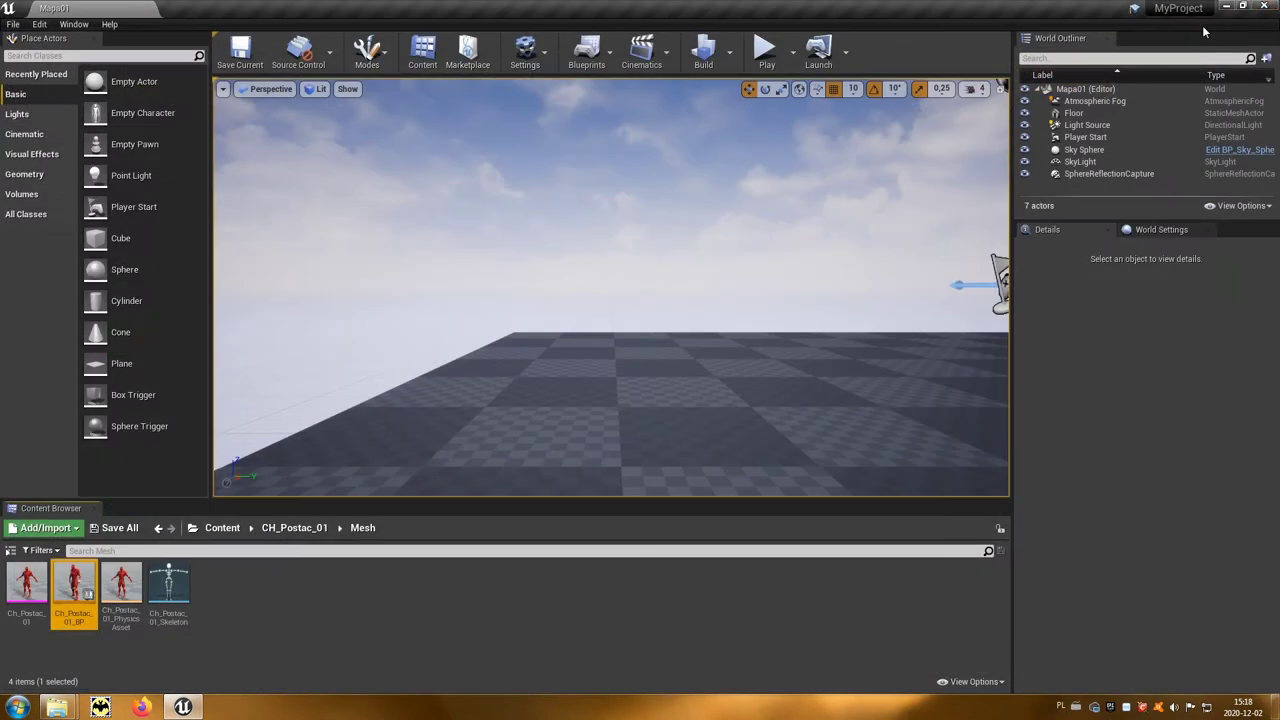
{"action": "left_click", "coordinate": [766, 48]}
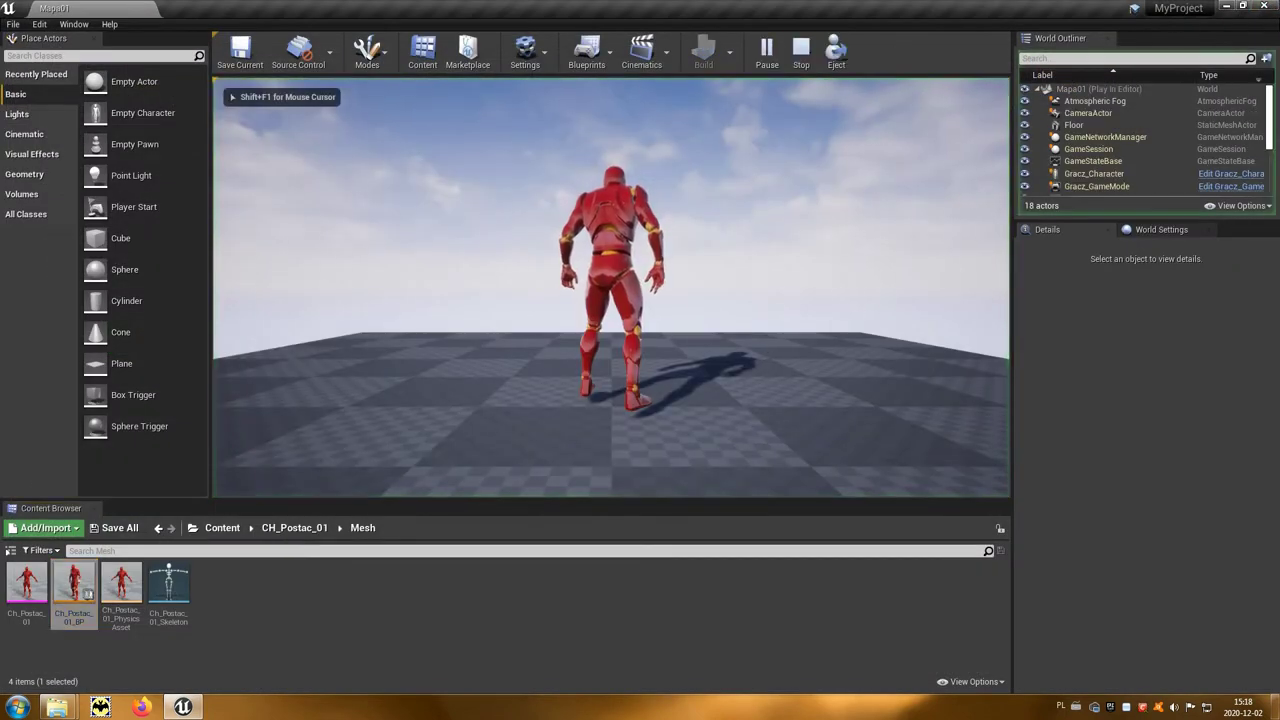
{"action": "key", "text": "a"}
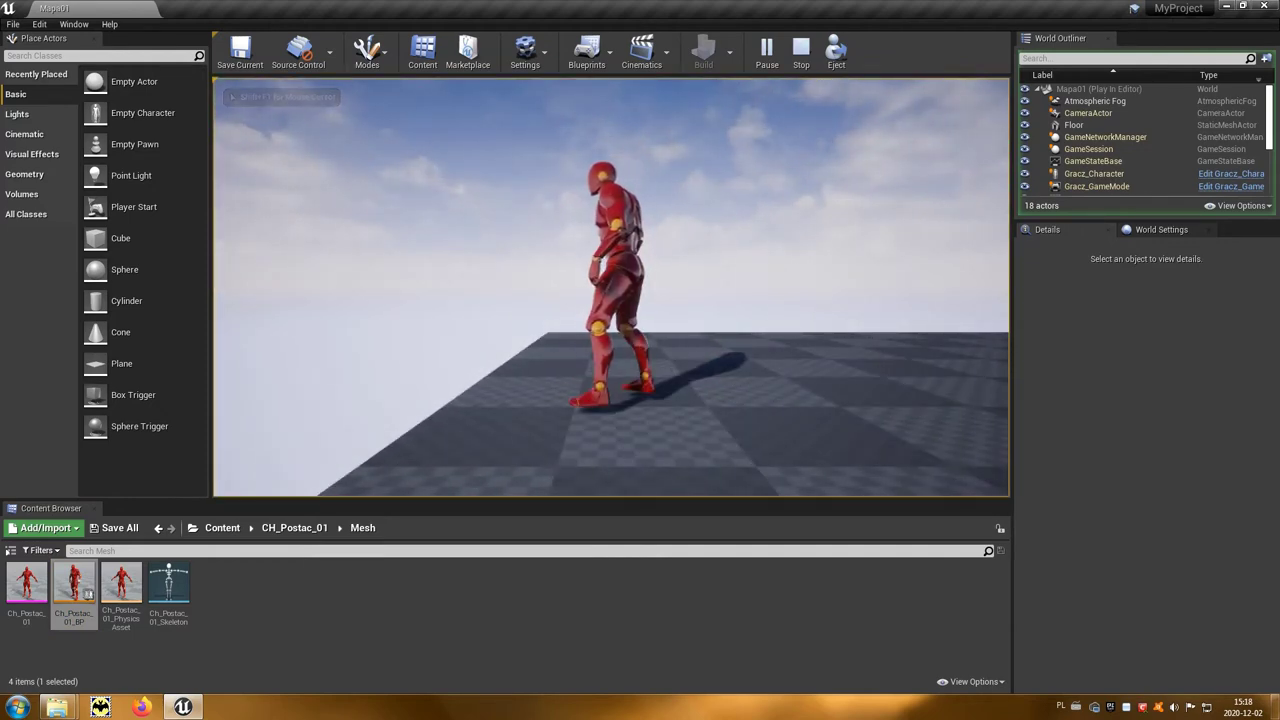
{"action": "key", "text": "d"}
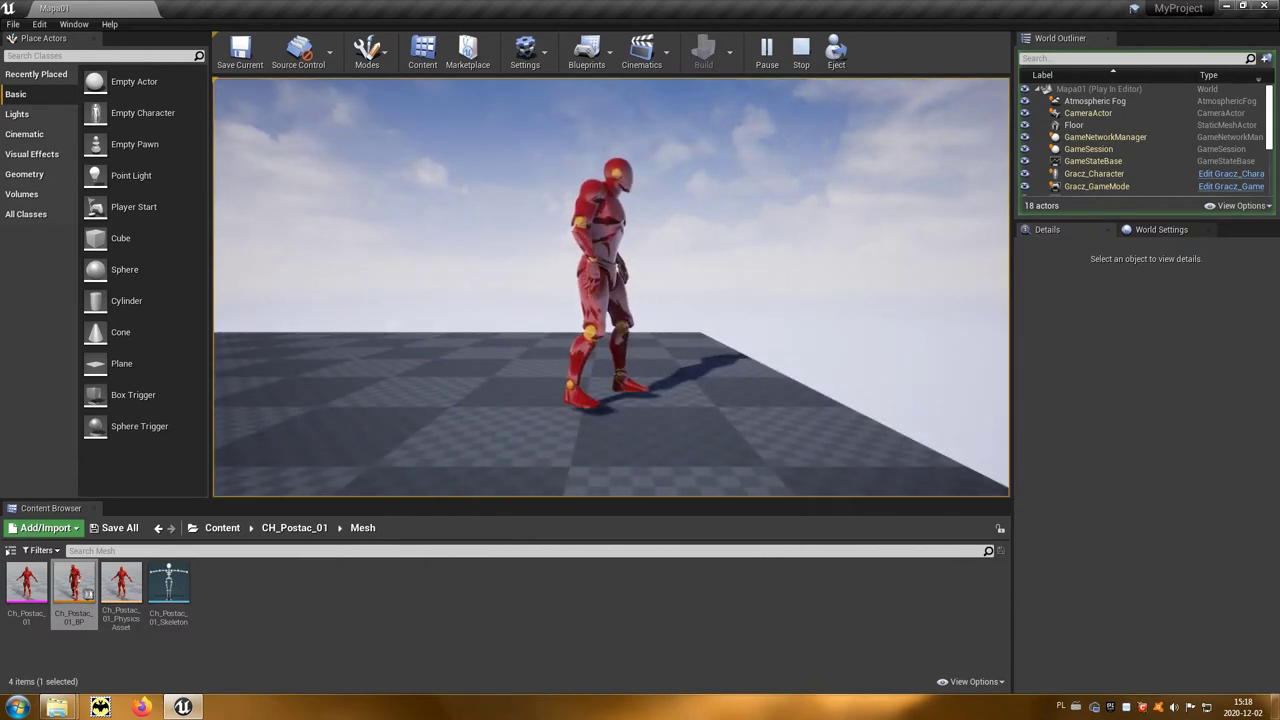
{"action": "key", "text": "Escape"}
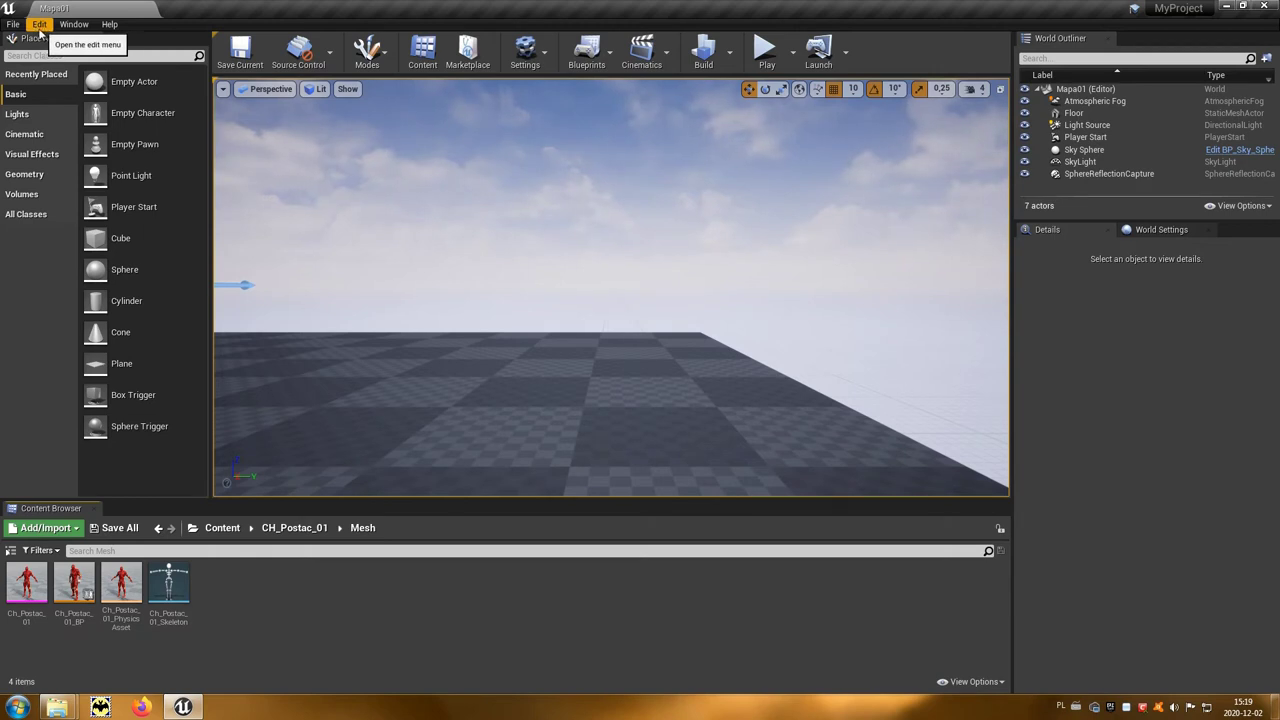
{"action": "left_click", "coordinate": [39, 24]}
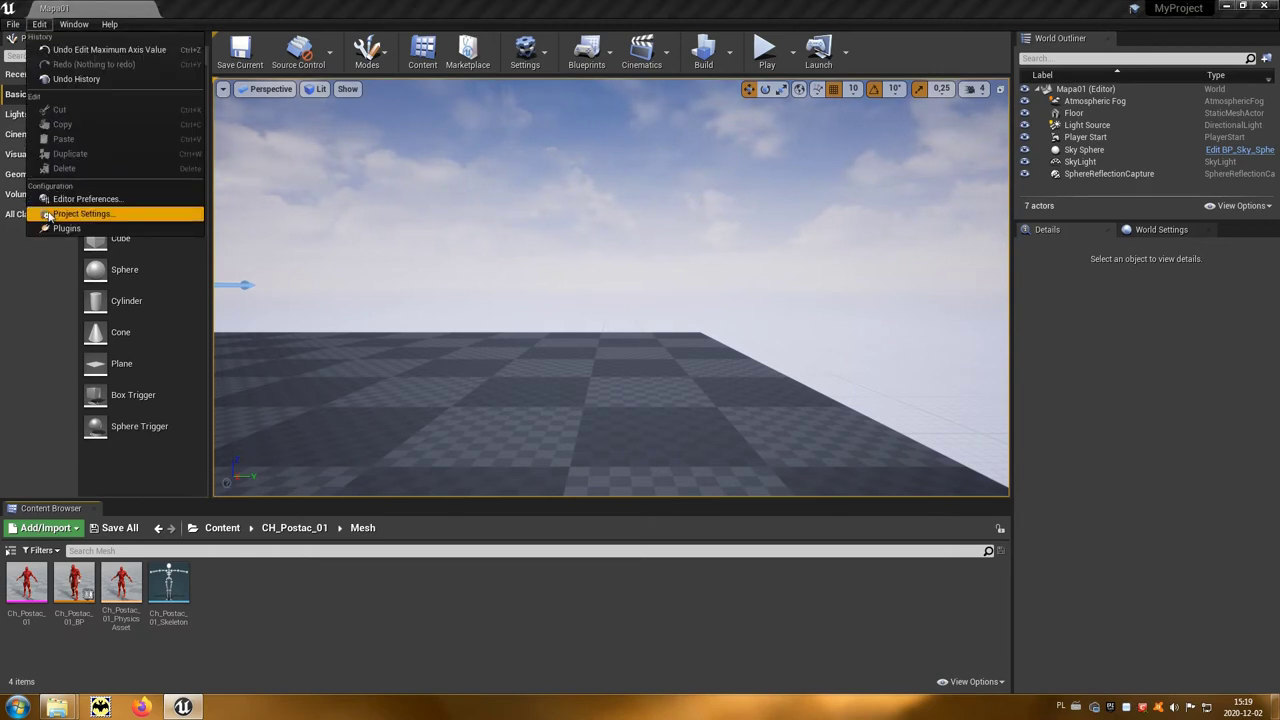
Step: Open Project Settings on the Engine Input page with its action and axis mappings
{"action": "left_click", "coordinate": [135, 218]}
{"action": "left_click_drag", "start_coordinate": [180, 278], "coordinate": [166, 308]}
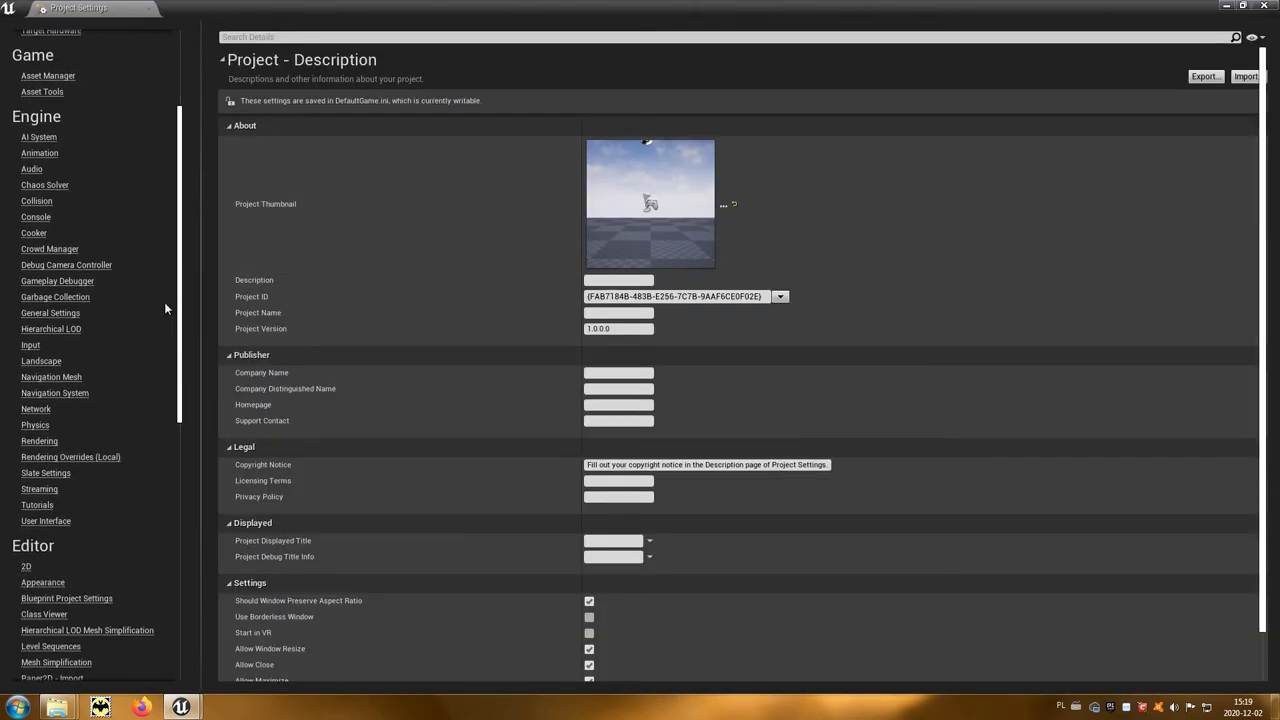
{"action": "left_click", "coordinate": [31, 347]}
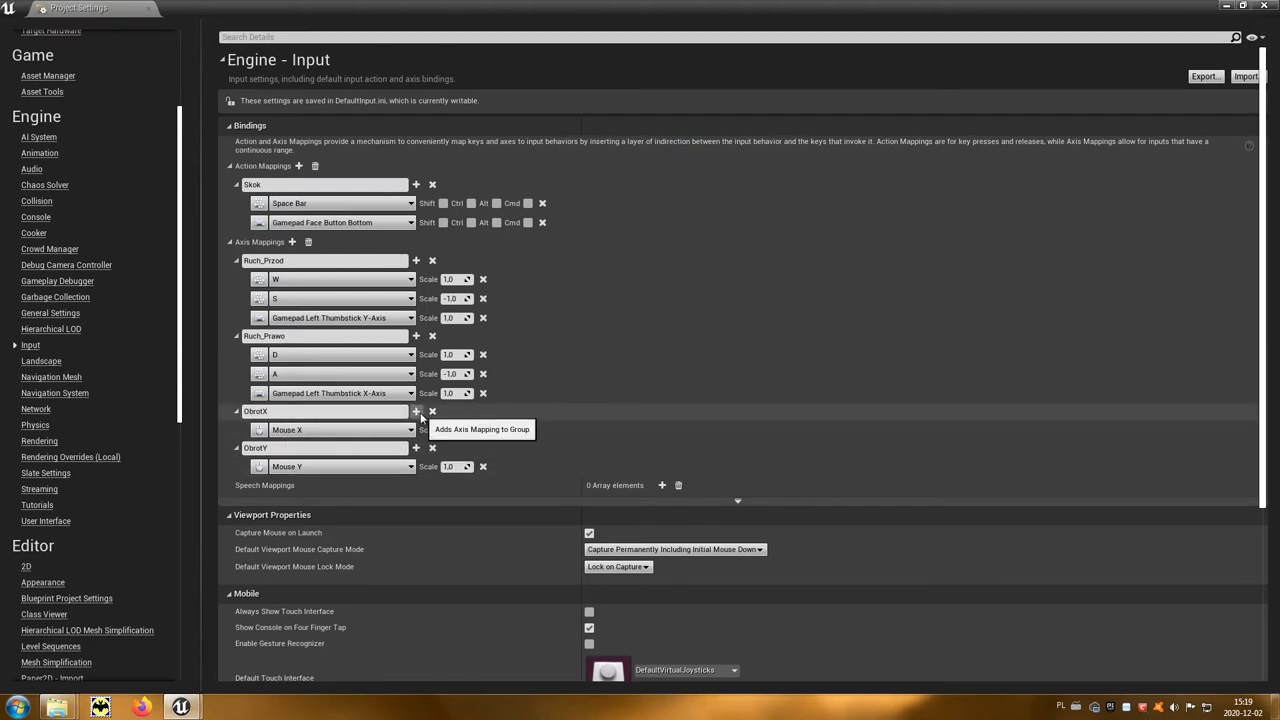
Step: Bind Gamepad Right Thumbstick X-Axis to ObrotX and Y-Axis to ObrotY at scale 0.5
{"action": "left_click", "coordinate": [417, 412]}
{"action": "left_click", "coordinate": [405, 449]}
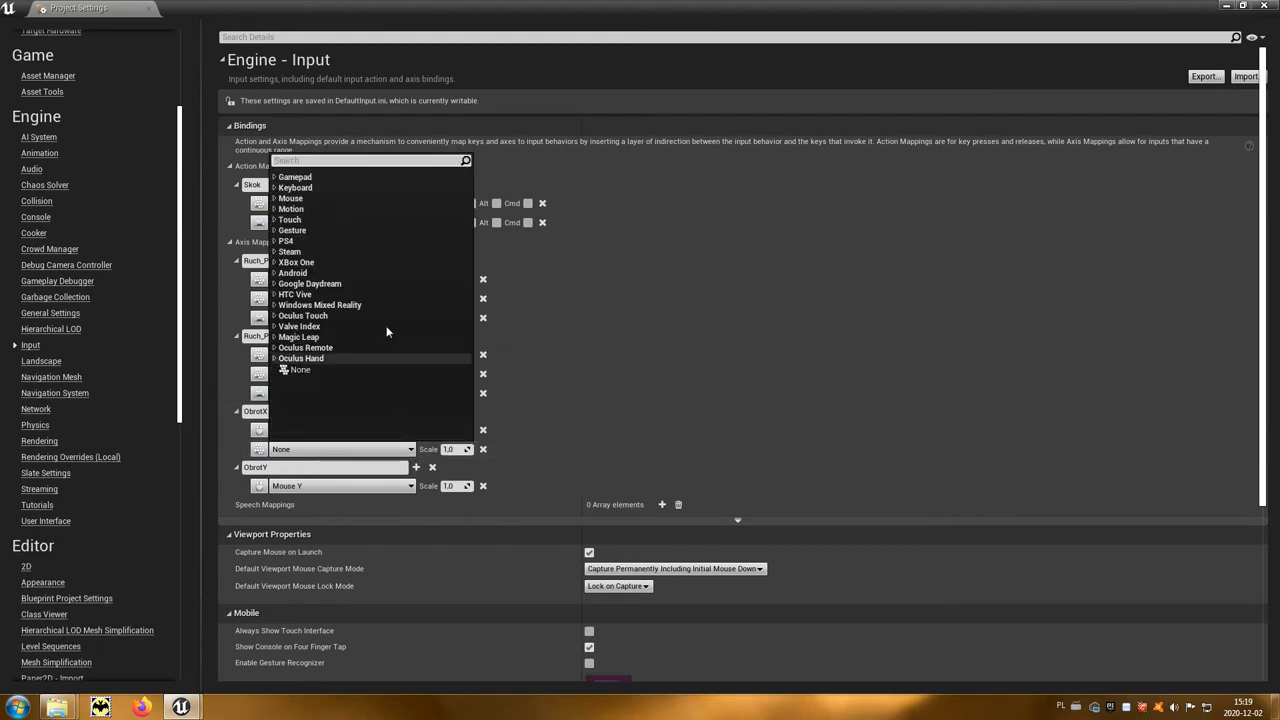
{"action": "left_click", "coordinate": [314, 180]}
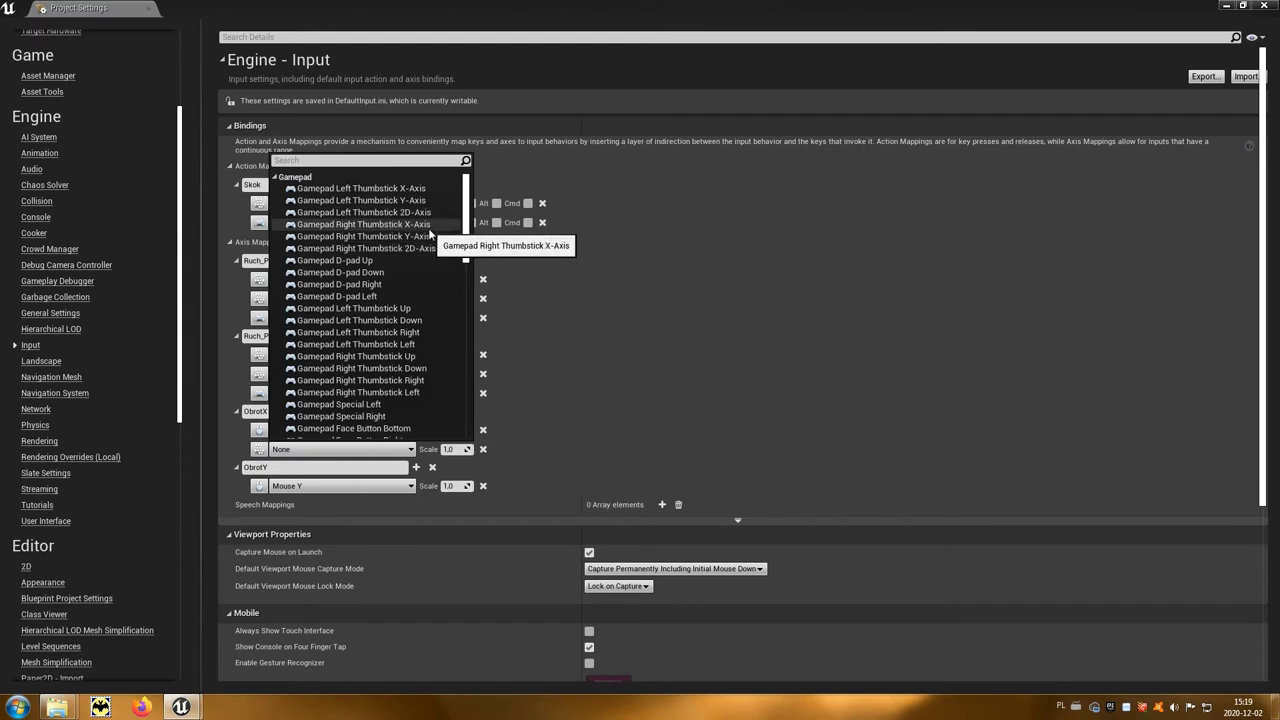
{"action": "left_click", "coordinate": [429, 228]}
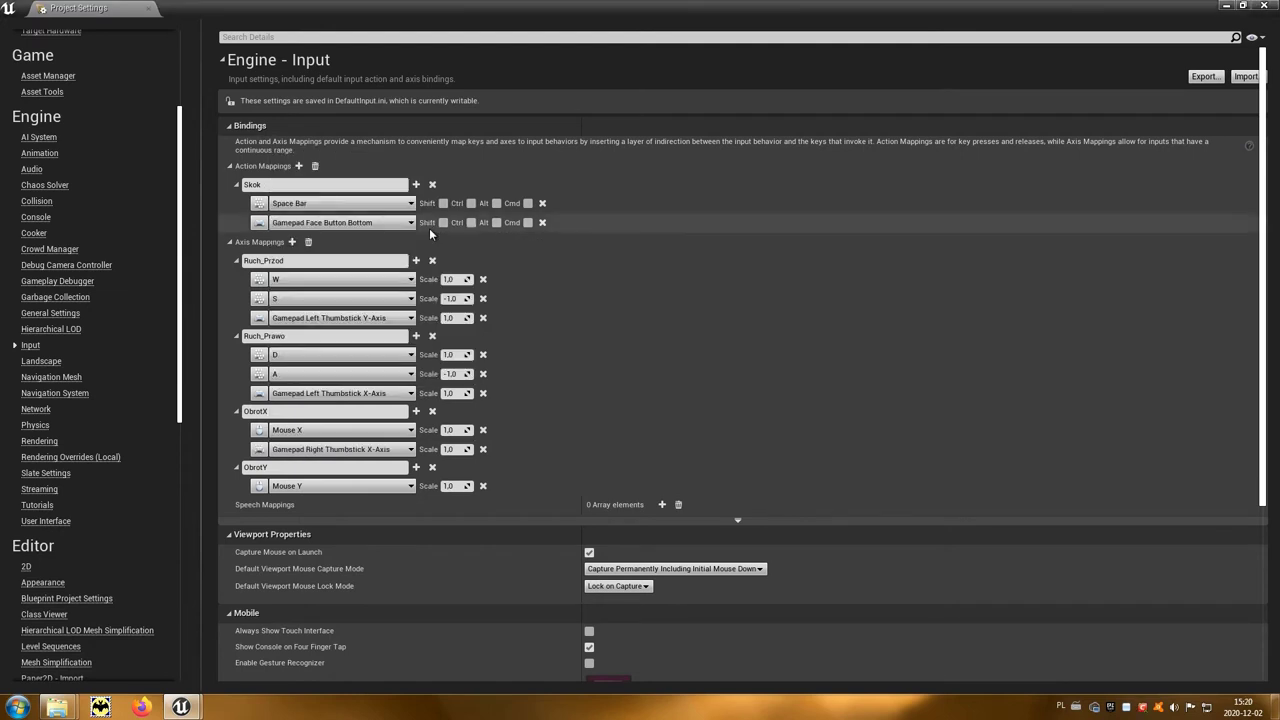
{"action": "left_click", "coordinate": [416, 467]}
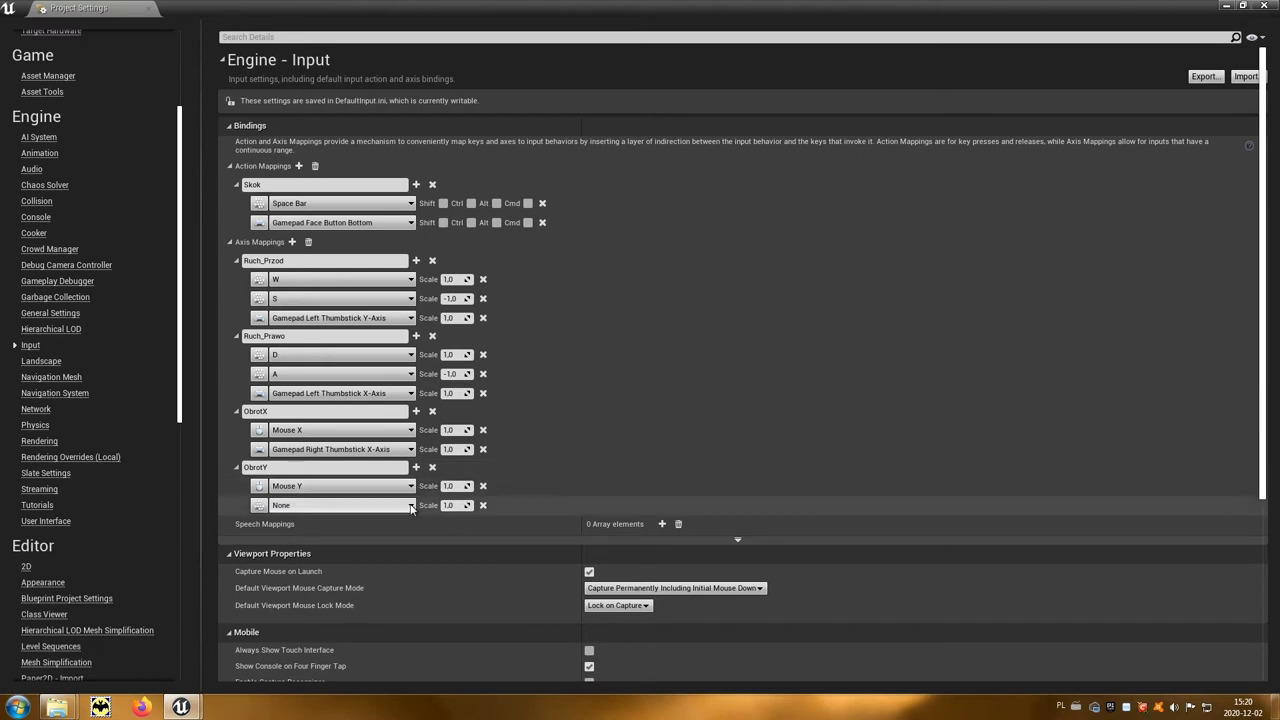
{"action": "left_click", "coordinate": [410, 505]}
{"action": "left_click", "coordinate": [316, 233]}
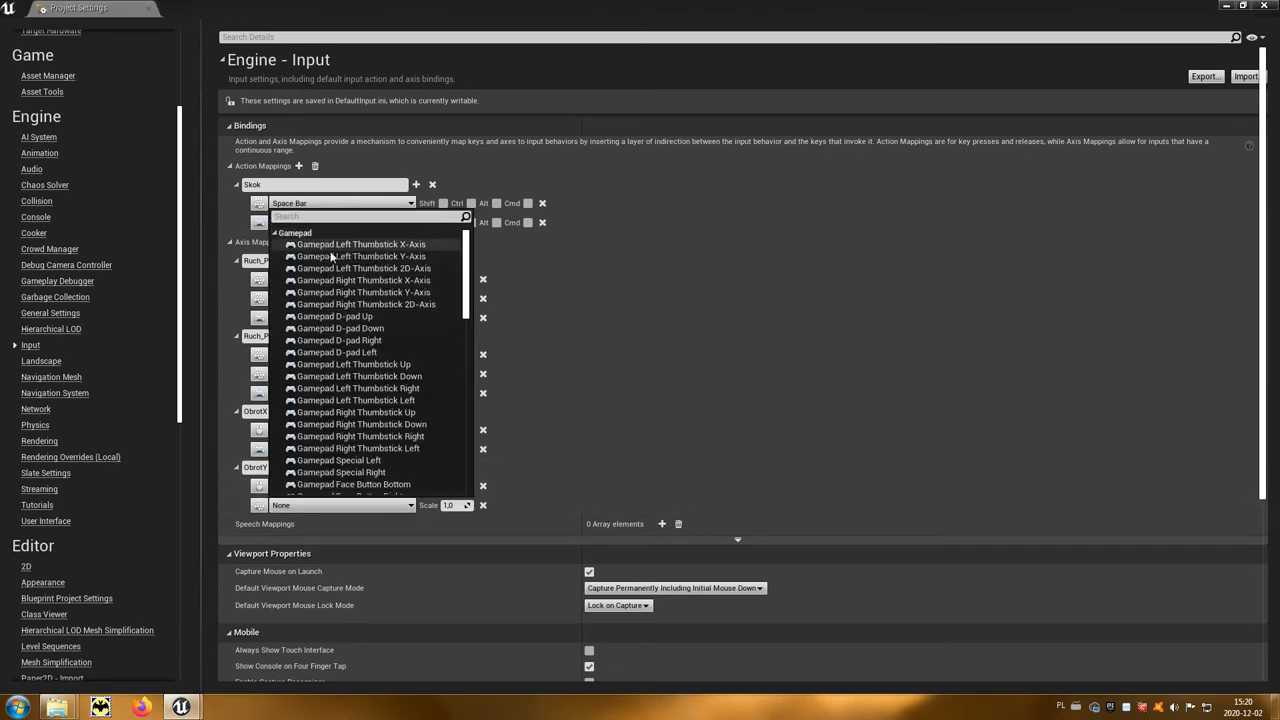
{"action": "left_click", "coordinate": [427, 293]}
{"action": "type", "text": "0,5"}
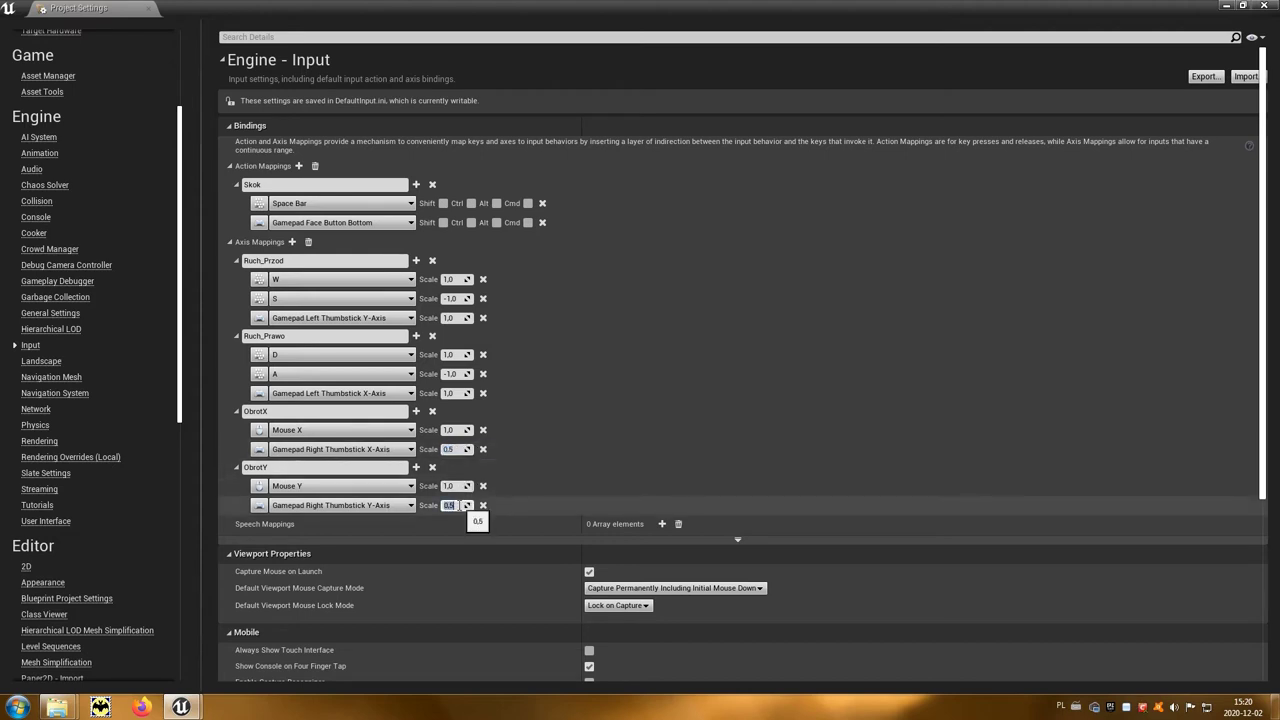
{"action": "left_click", "coordinate": [1266, 7]}
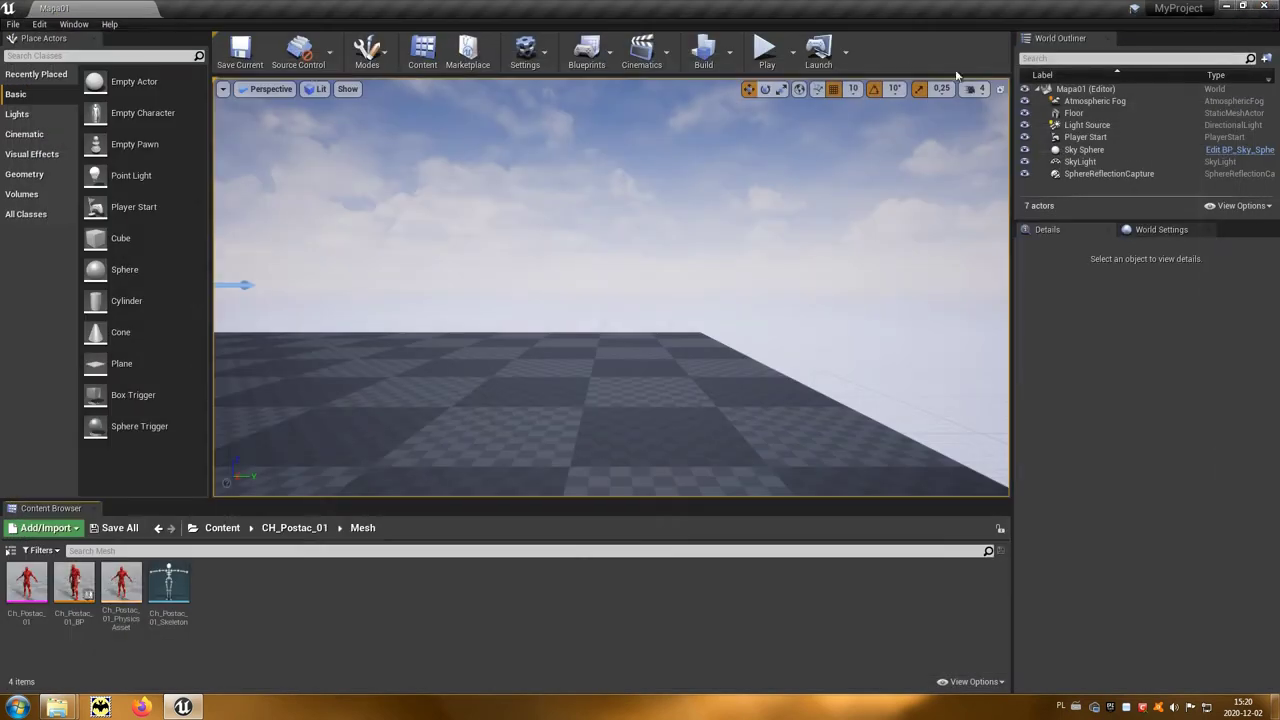
Step: Play-test running and turning the character with A, W and D, then open Gracz_Character
{"action": "left_click", "coordinate": [775, 55]}
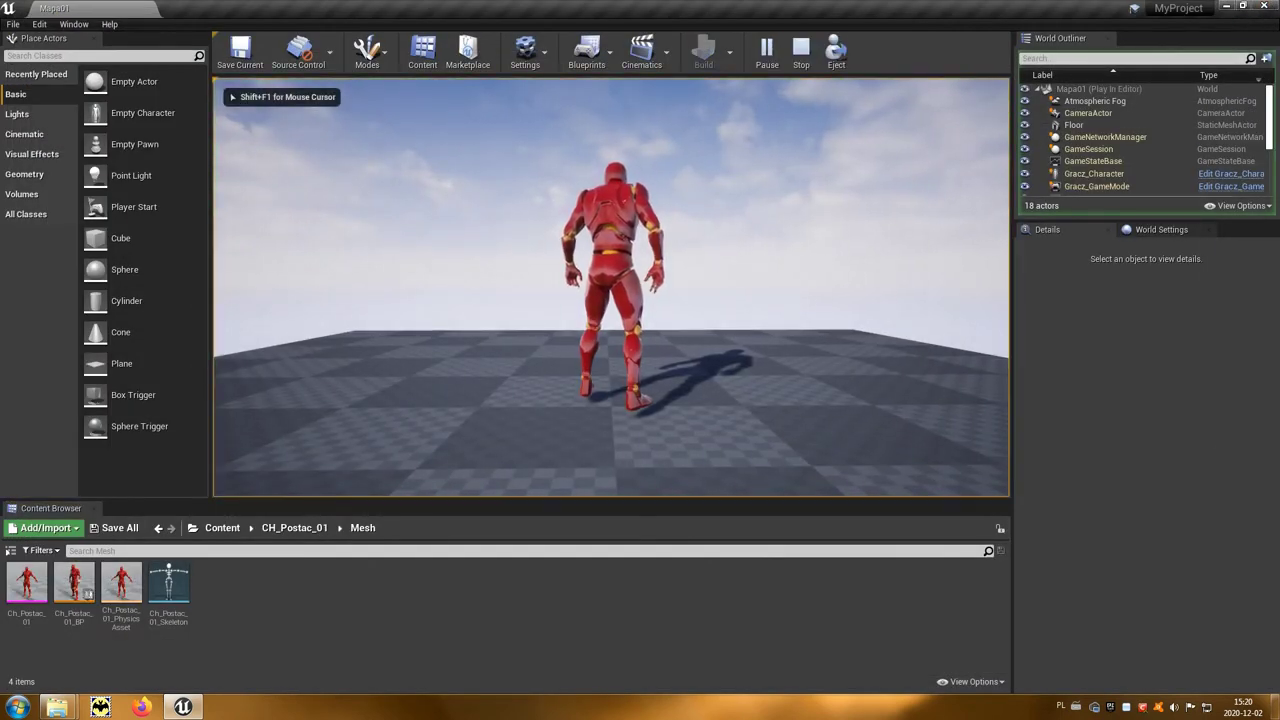
{"action": "key", "text": "a"}
{"action": "key", "text": "w"}
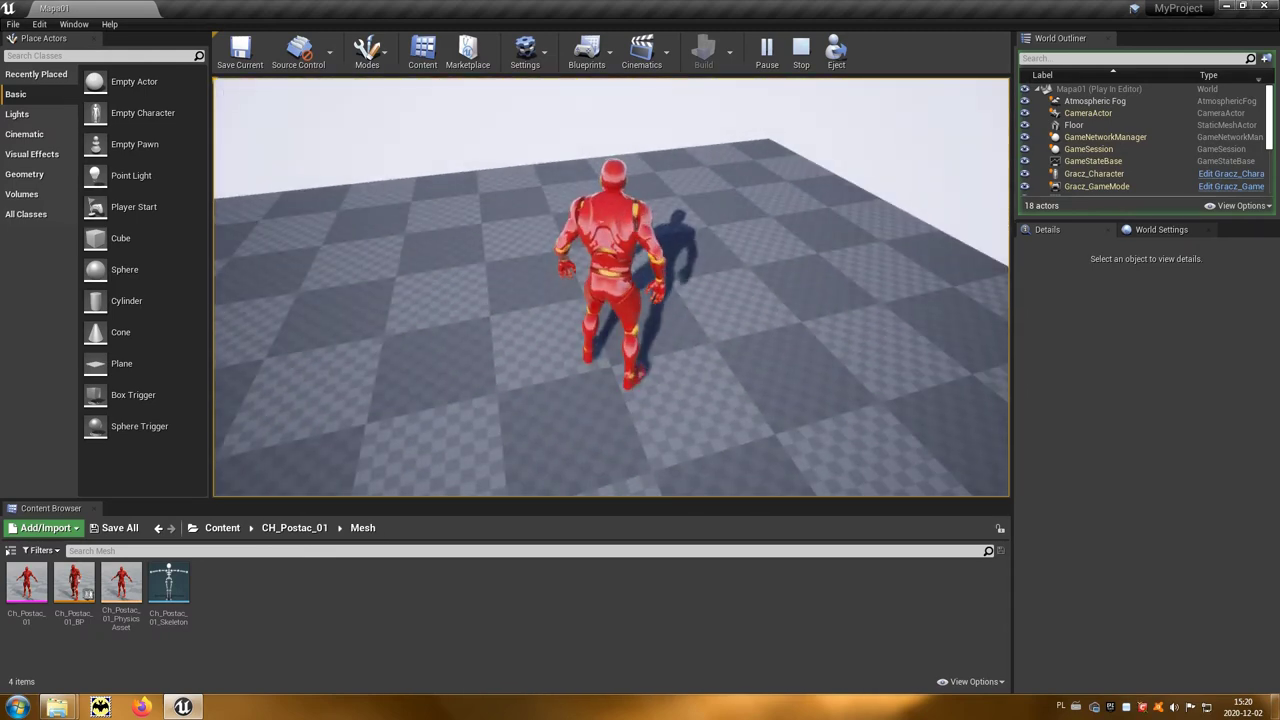
{"action": "key", "text": "d"}
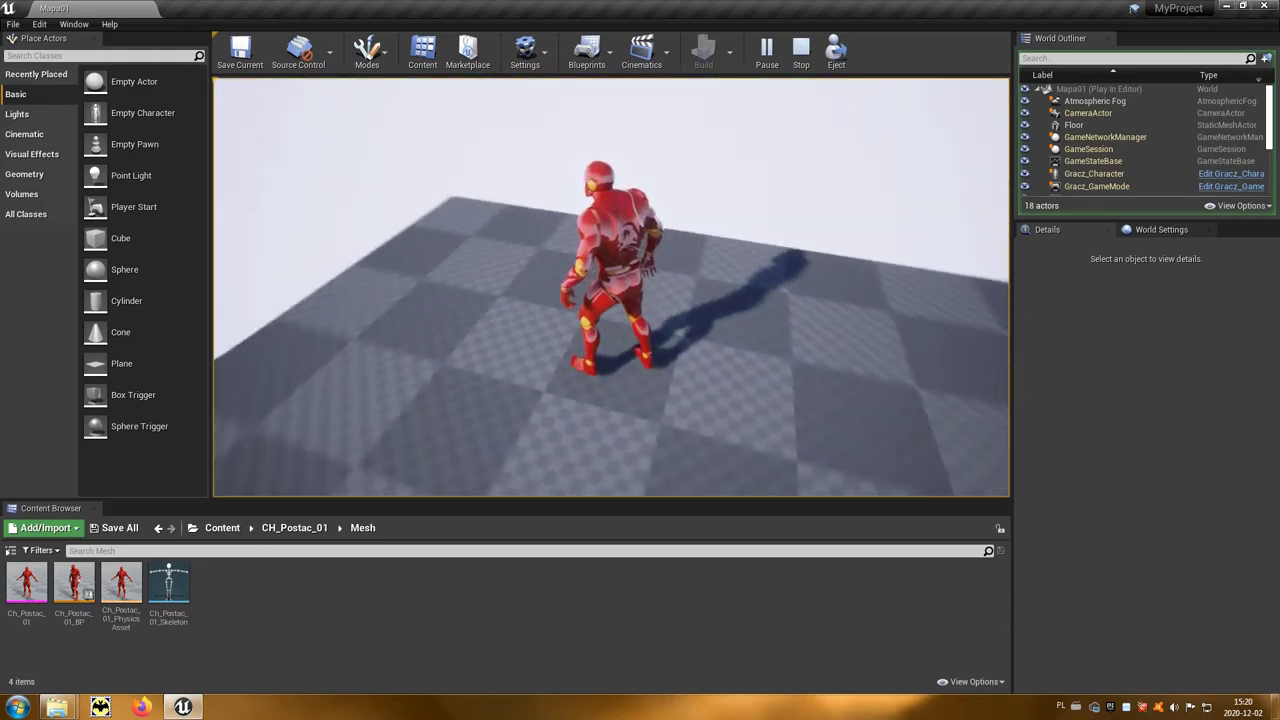
{"action": "key", "text": "w"}
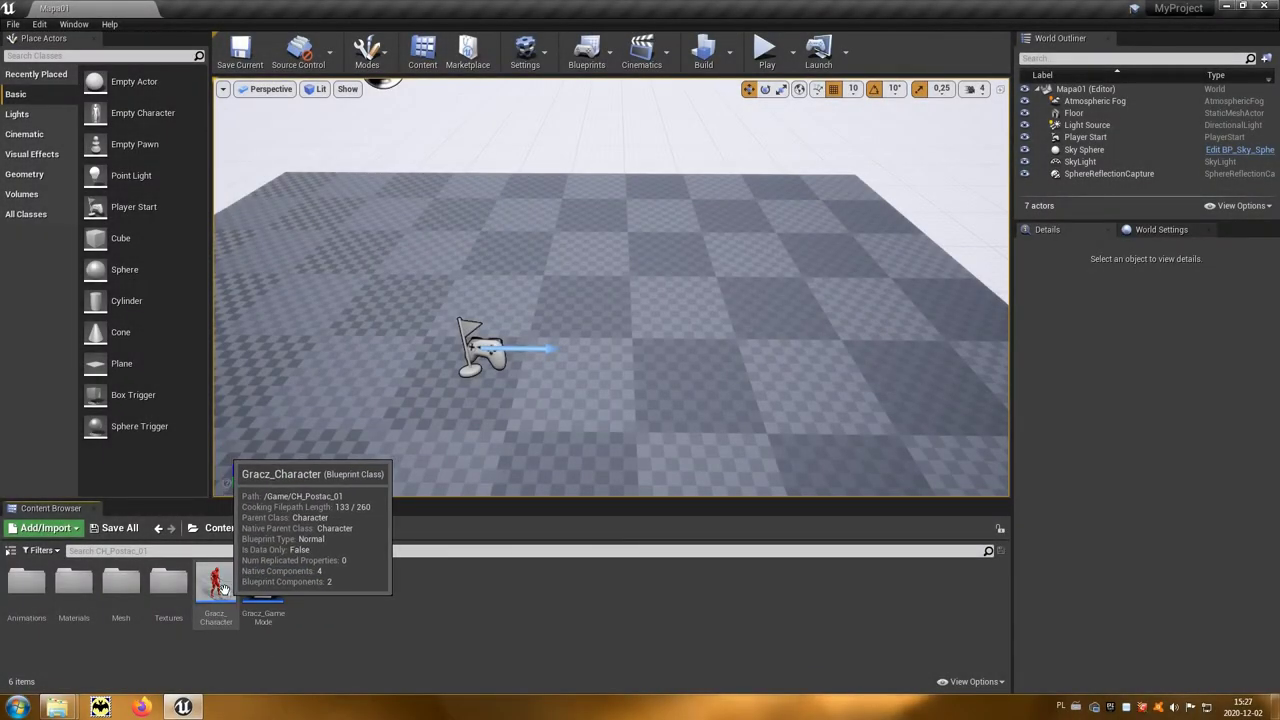
{"action": "double_click", "coordinate": [218, 588]}
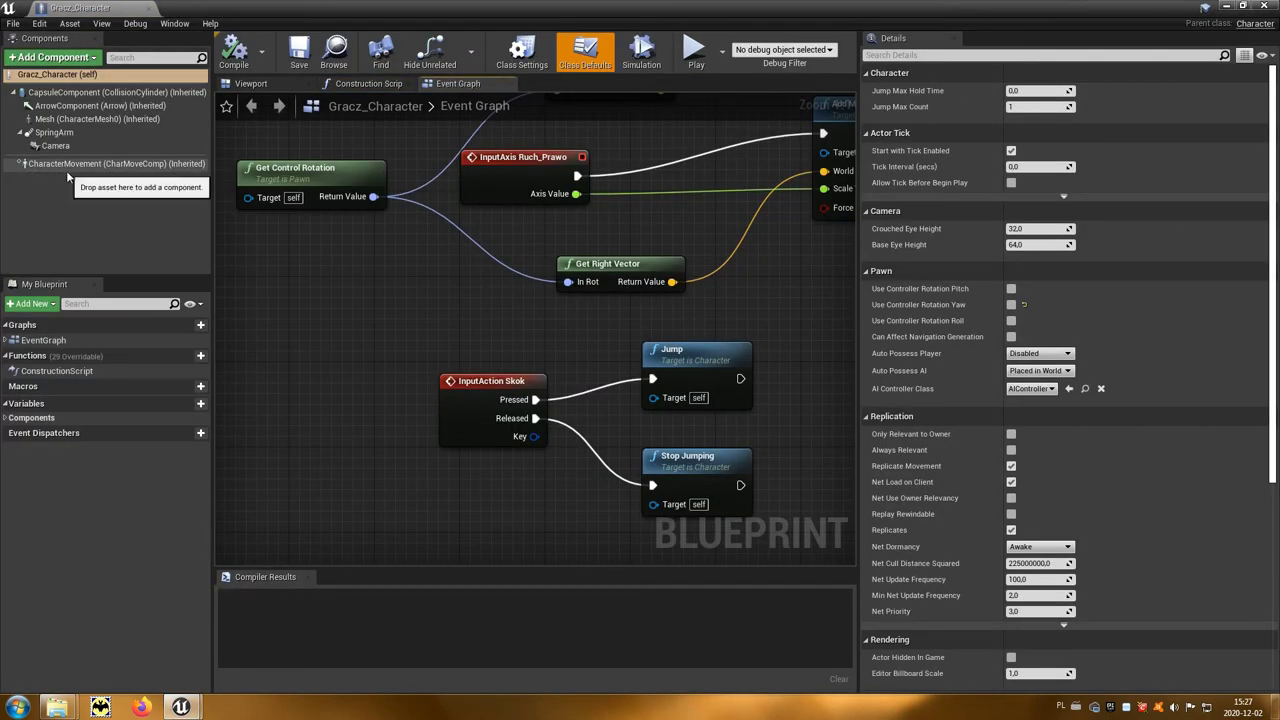
Step: Select CharacterMovement and scroll its Details to the Jumping / Falling properties
{"action": "left_click", "coordinate": [99, 168]}
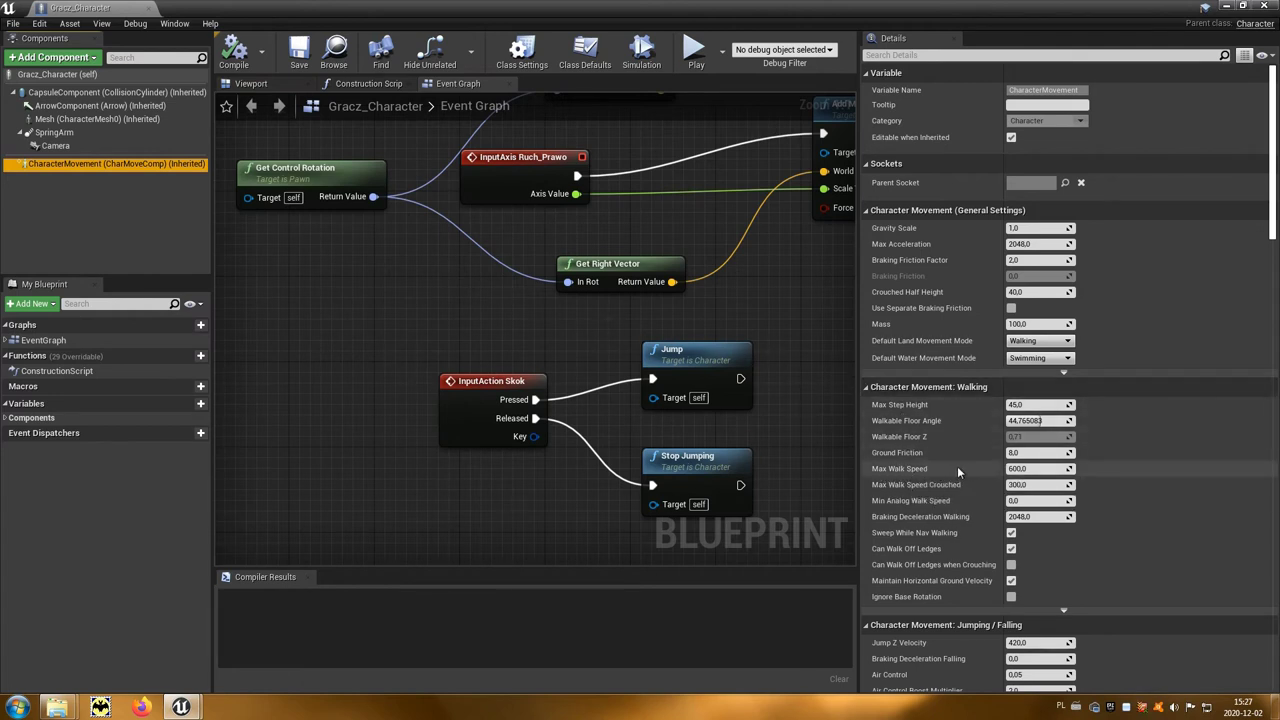
{"action": "scroll", "coordinate": [957, 466], "scroll_direction": "down", "scroll_amount": 3}
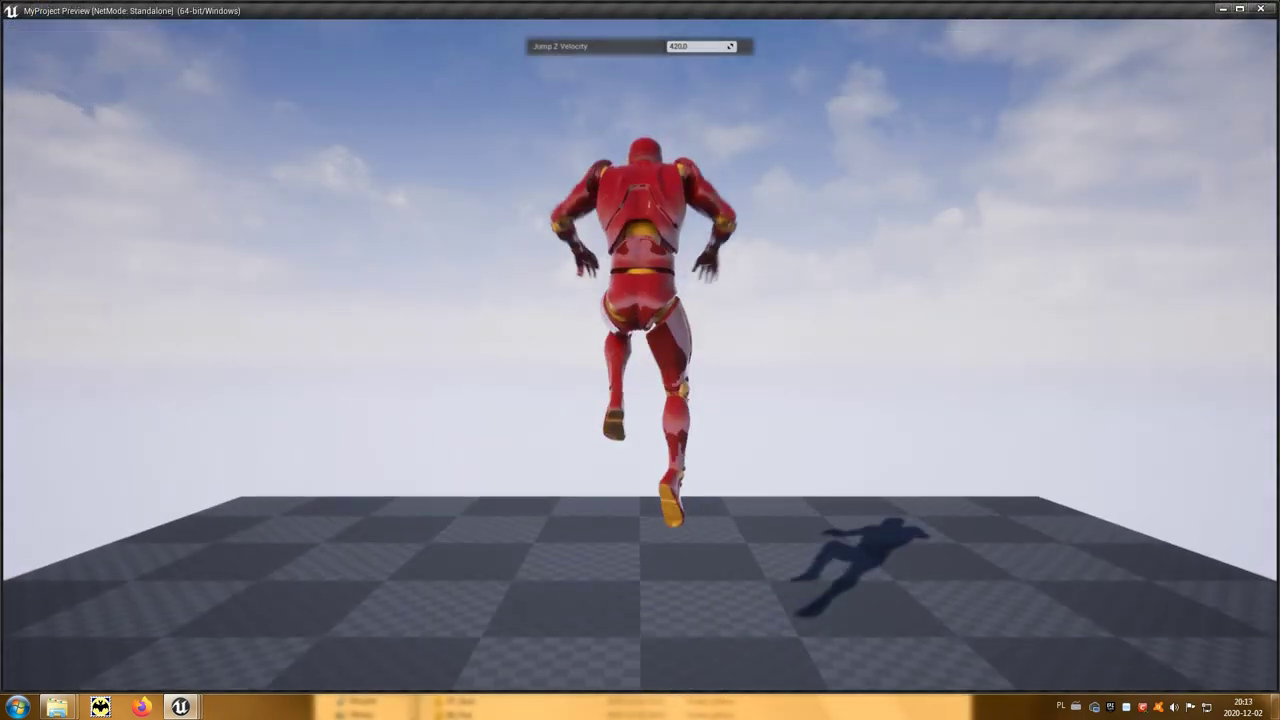
{"action": "key", "text": "space"}
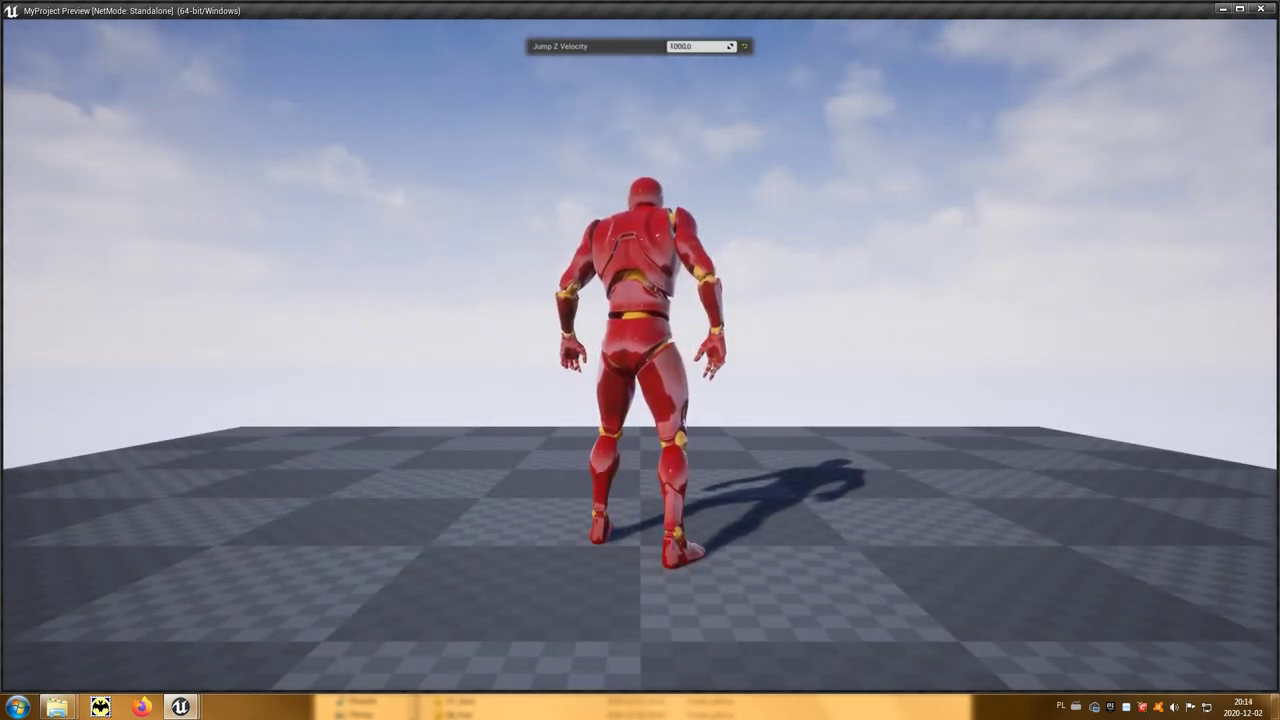
{"action": "key", "text": "space"}
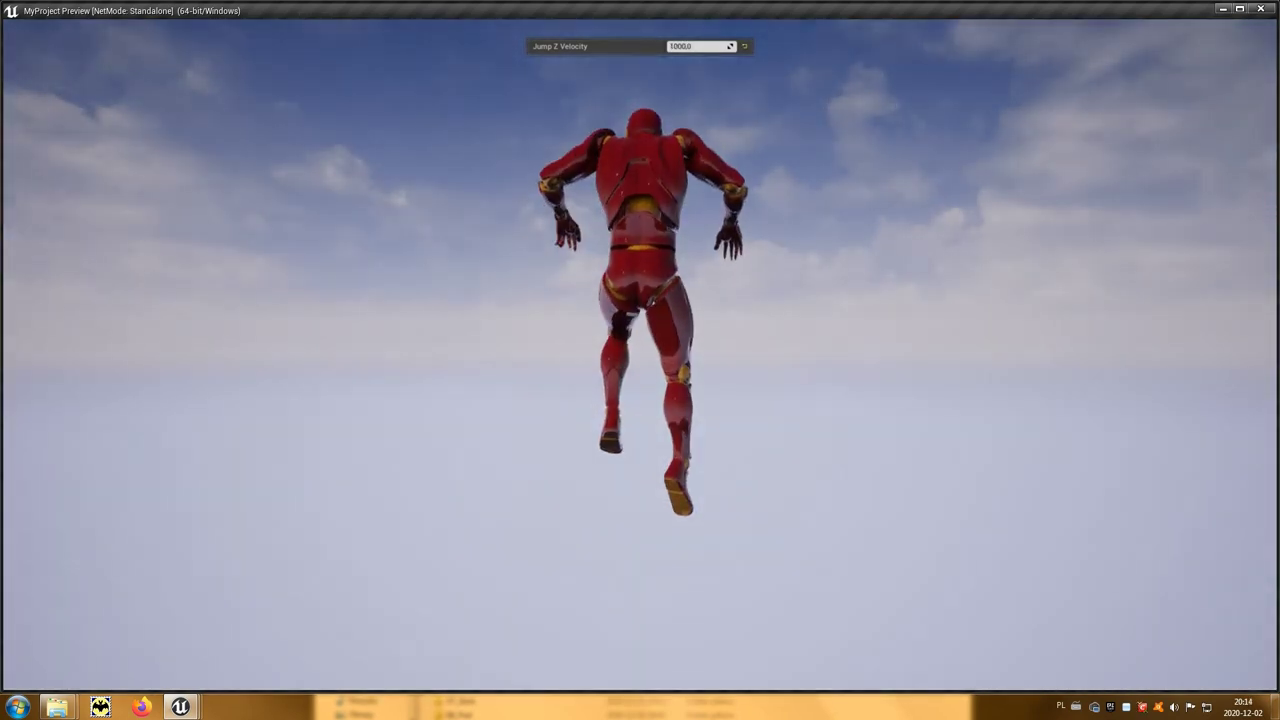
{"action": "key", "text": "space"}
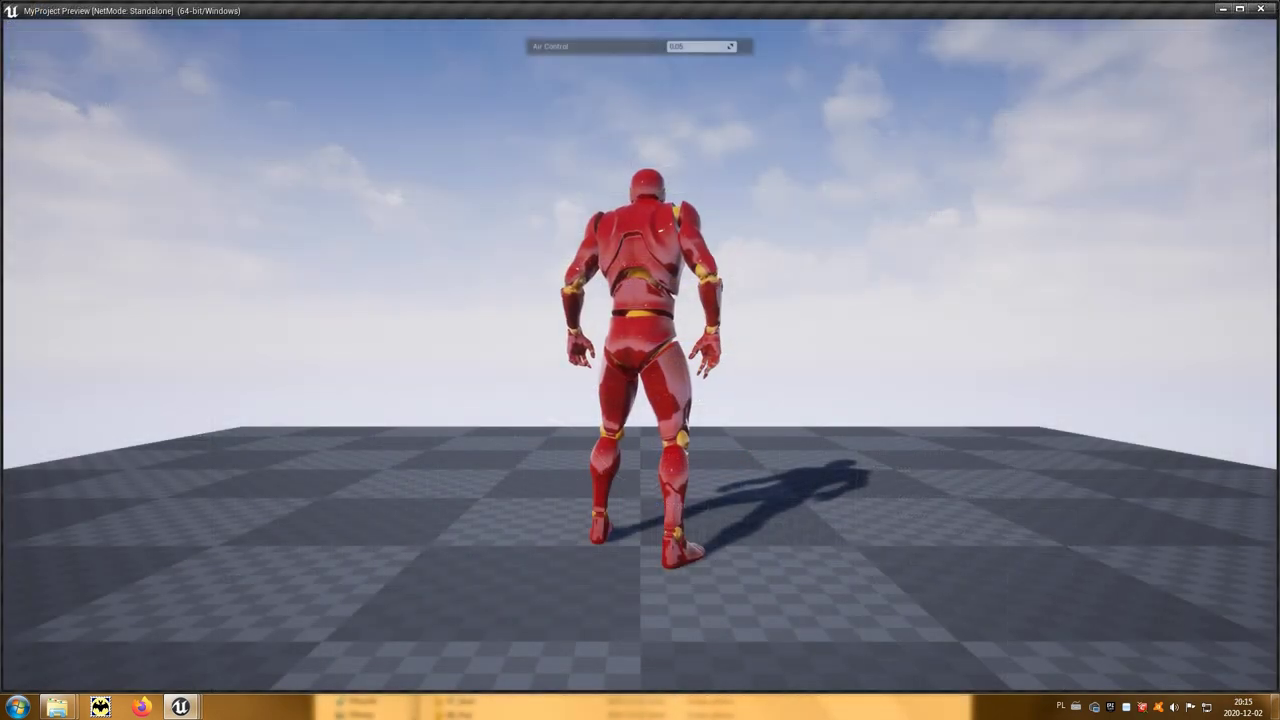
{"action": "key", "text": "space"}
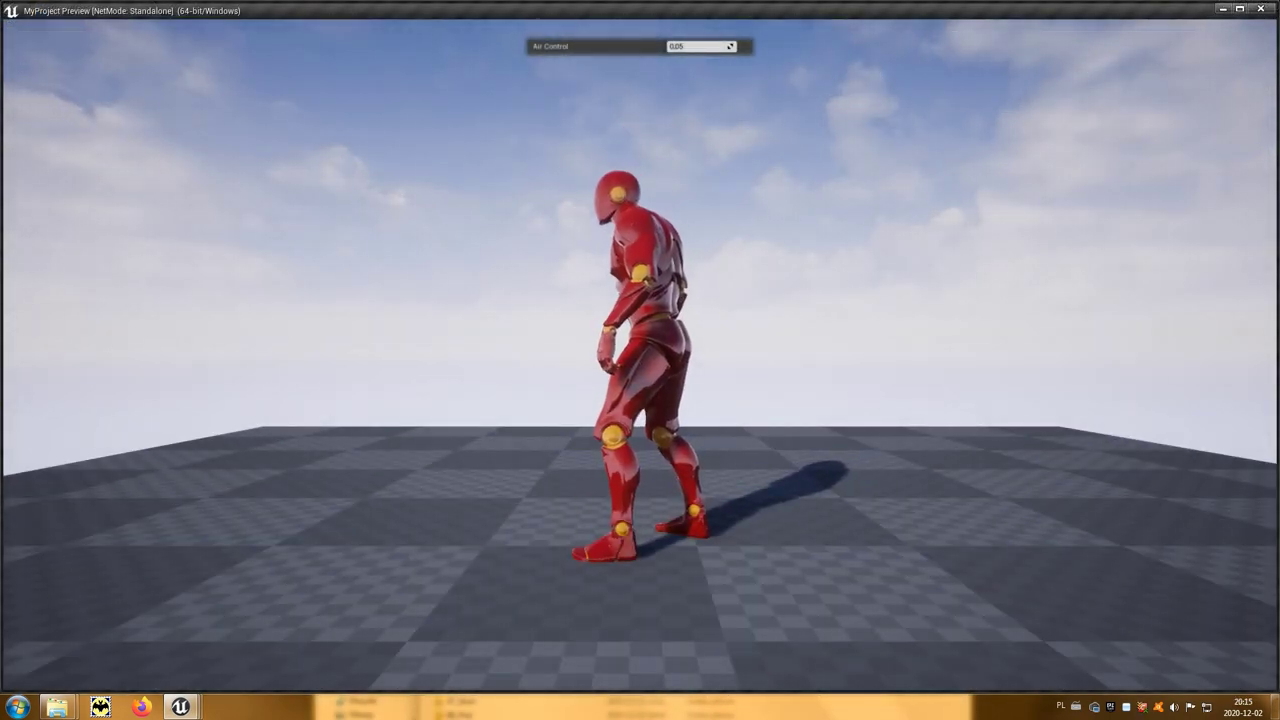
{"action": "key", "text": "space"}
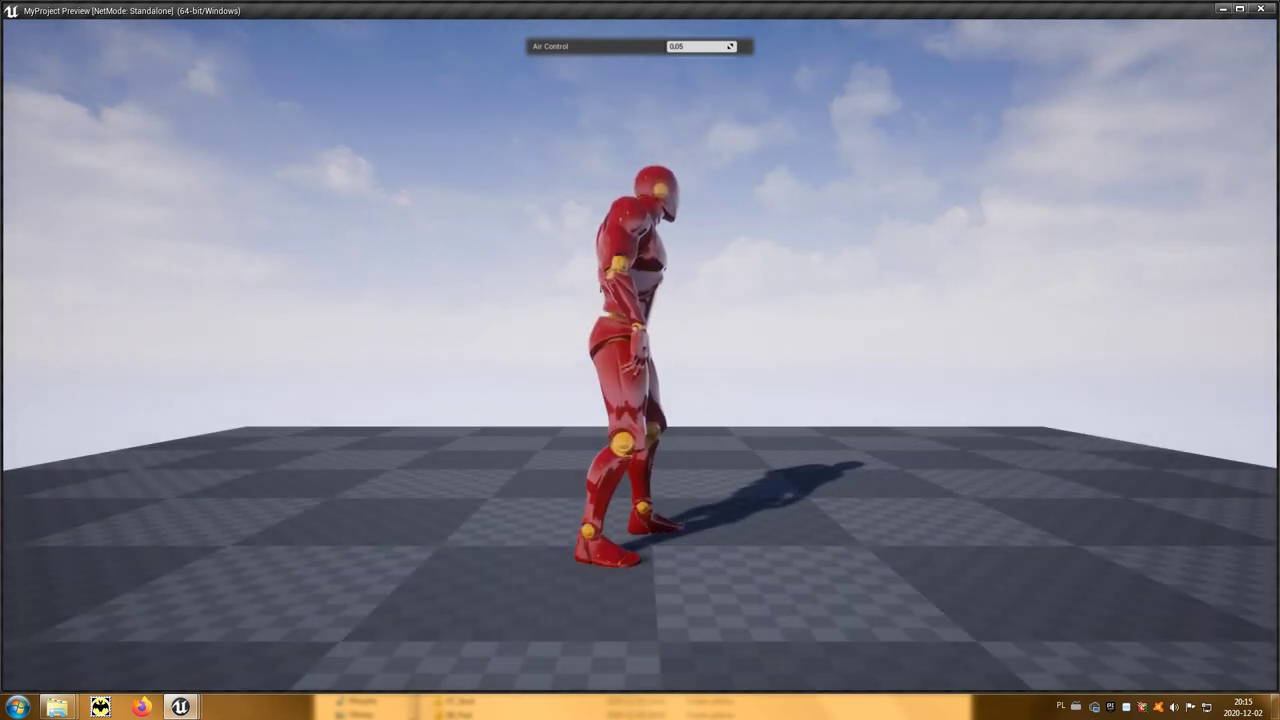
{"action": "key", "text": "w"}
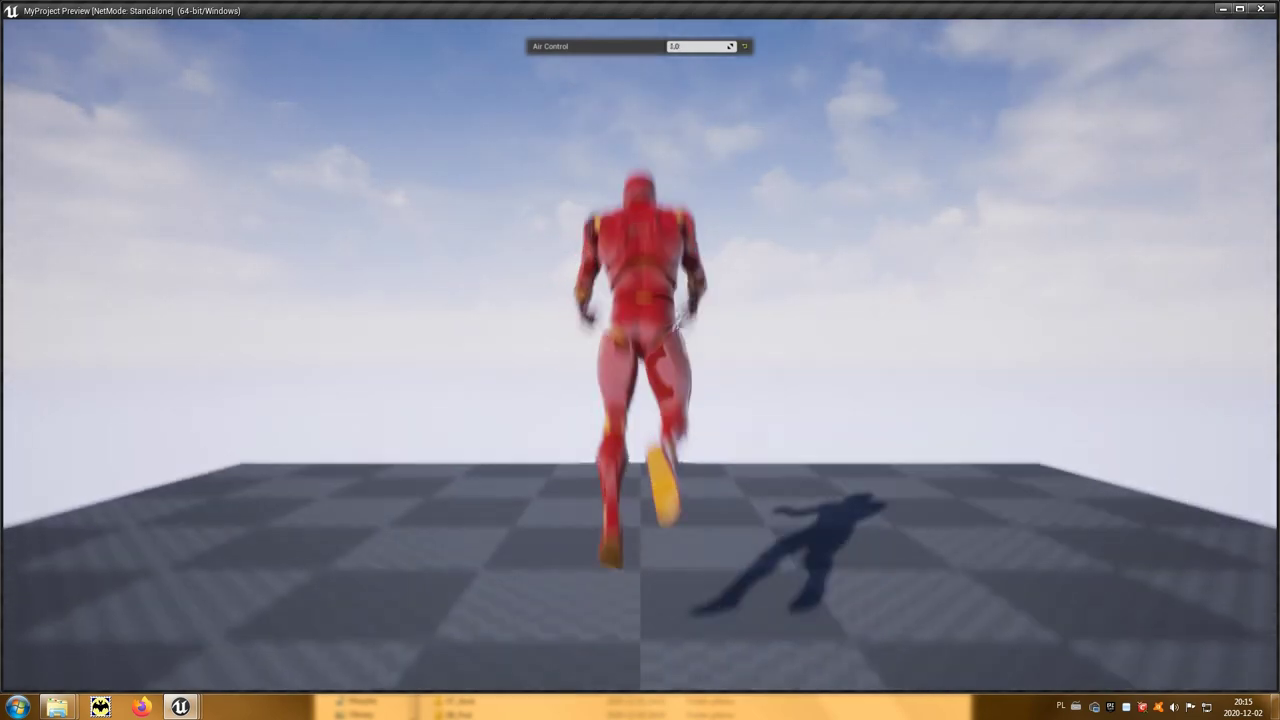
{"action": "key", "text": "space"}
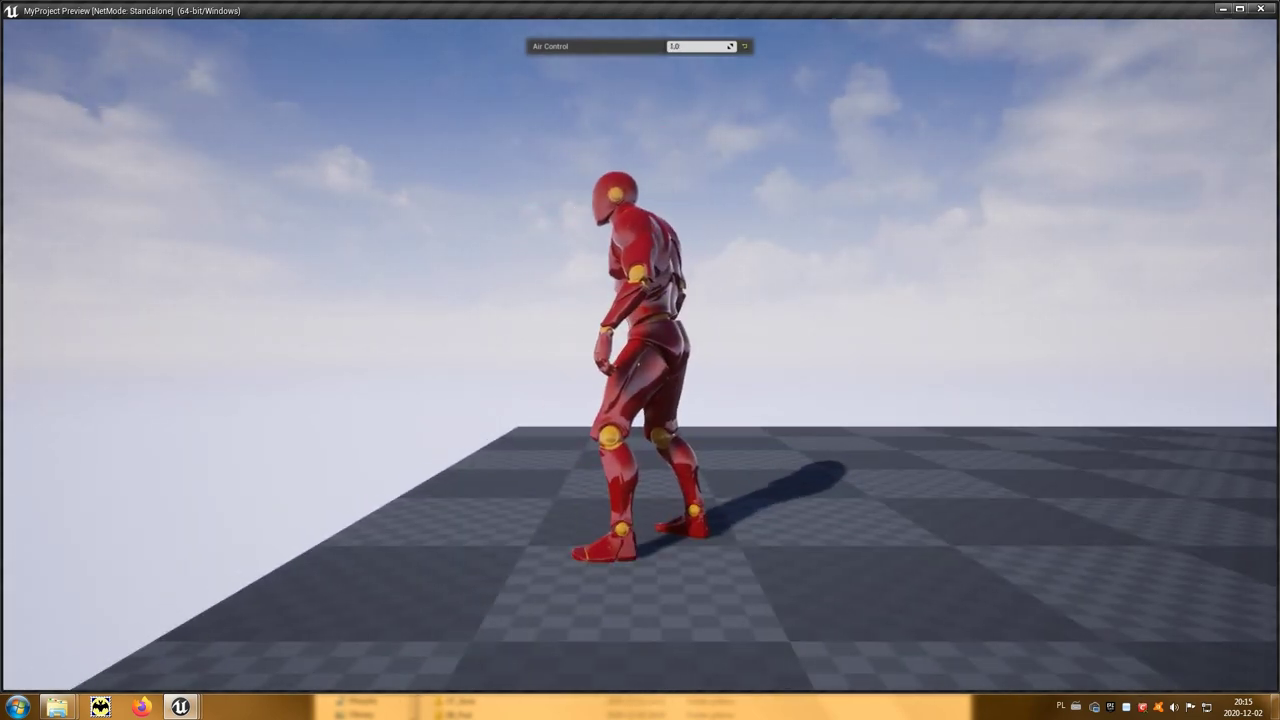
{"action": "key", "text": "space"}
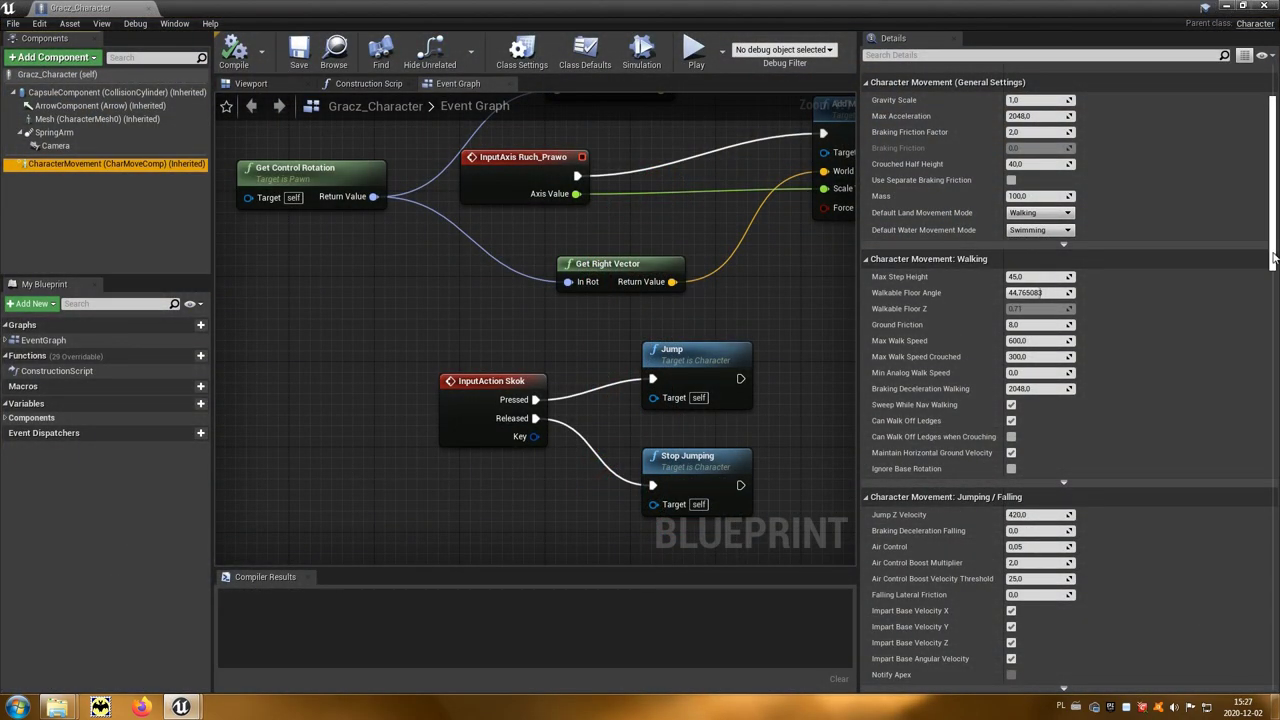
Step: Scroll Details down to Nav Movement and expand Movement Capabilities to show Can Crouch, Jump, Walk, Swim, Fly
{"action": "left_click_drag", "start_coordinate": [1273, 258], "coordinate": [1273, 648]}
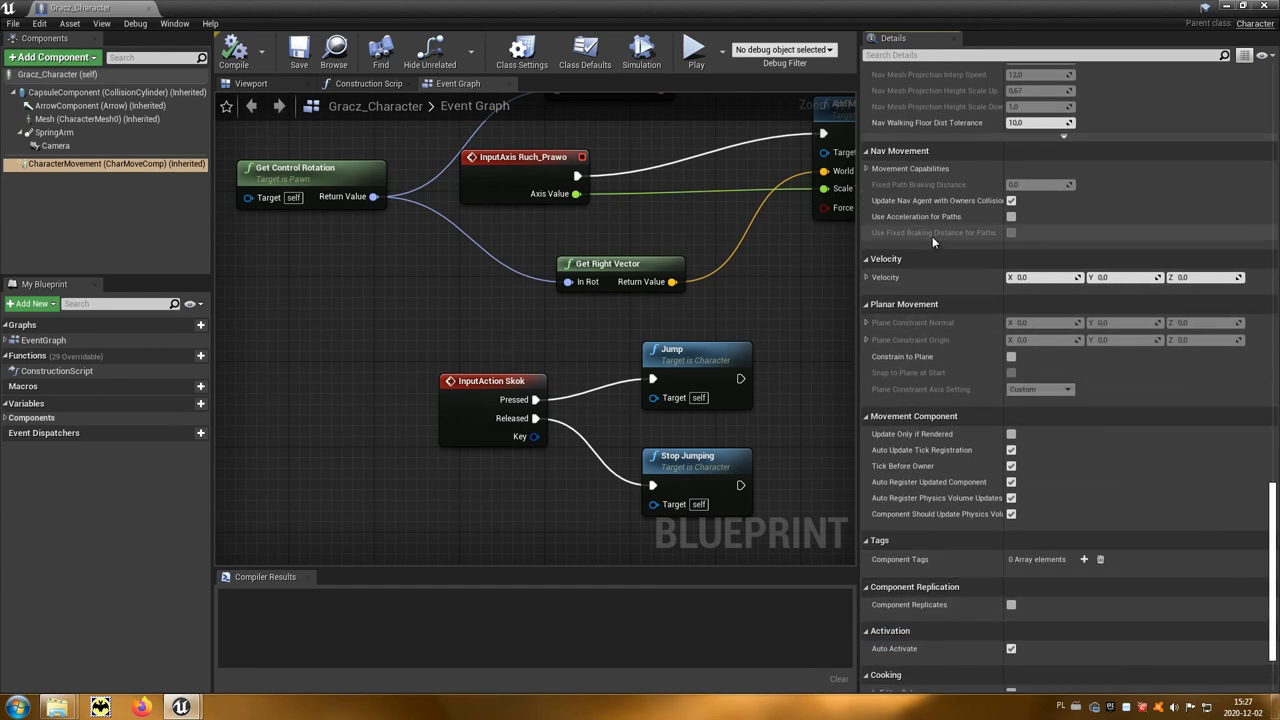
{"action": "left_click", "coordinate": [864, 168]}
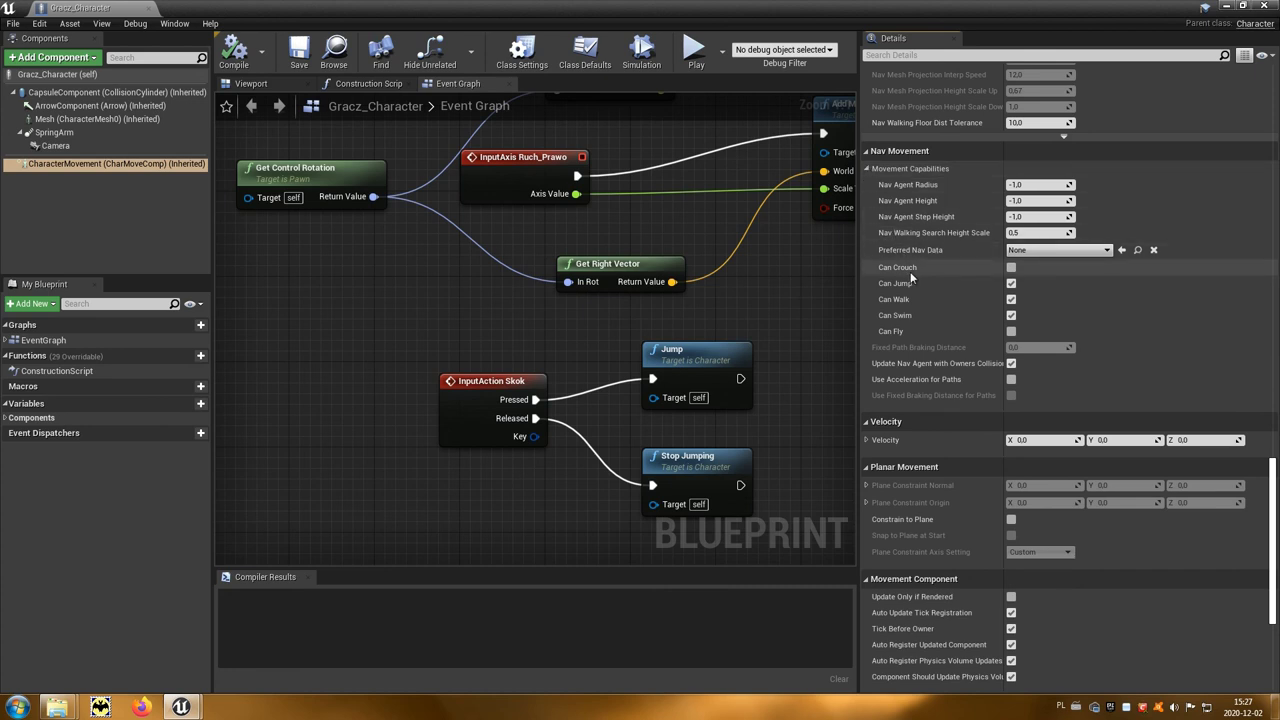